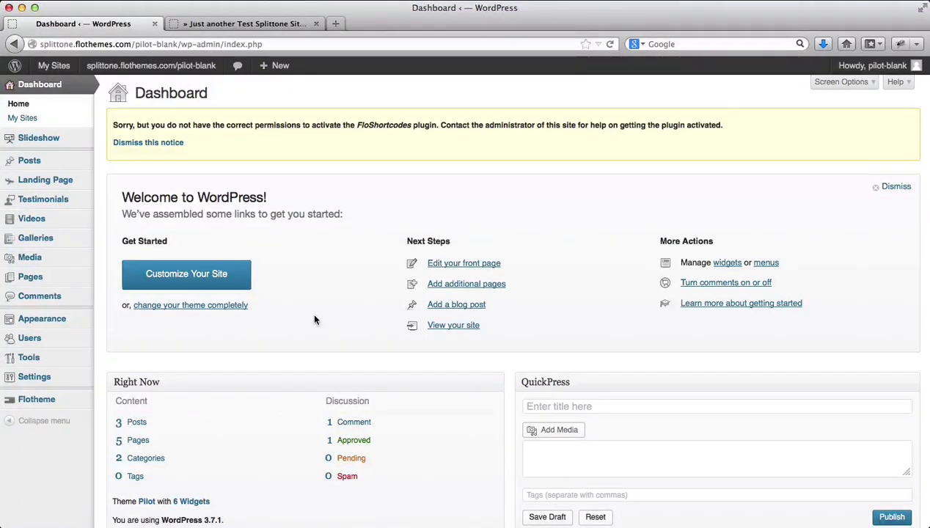
Look over the live site's homepage, including its slideshow and blog box, and return to the dashboard
{"action": "key", "text": "ctrl+Tab"}
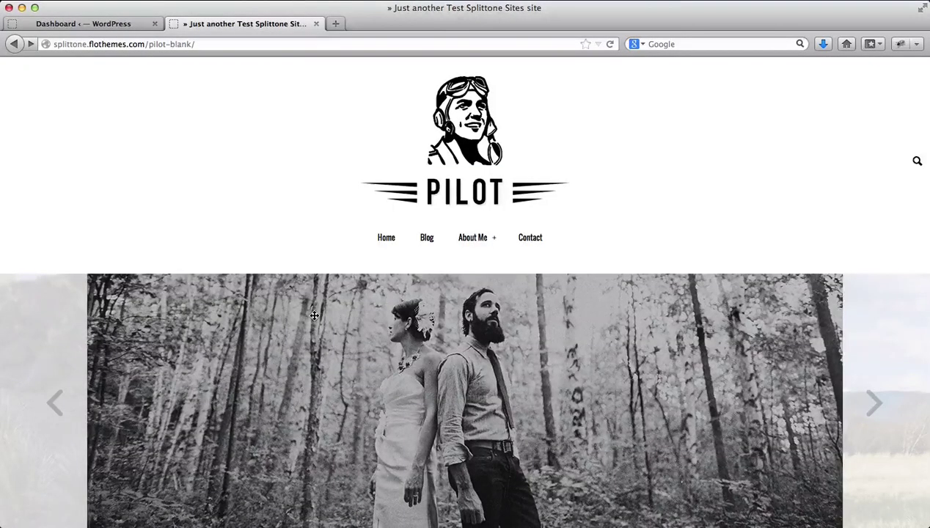
{"action": "scroll", "coordinate": [314, 315], "scroll_direction": "down", "scroll_amount": 4}
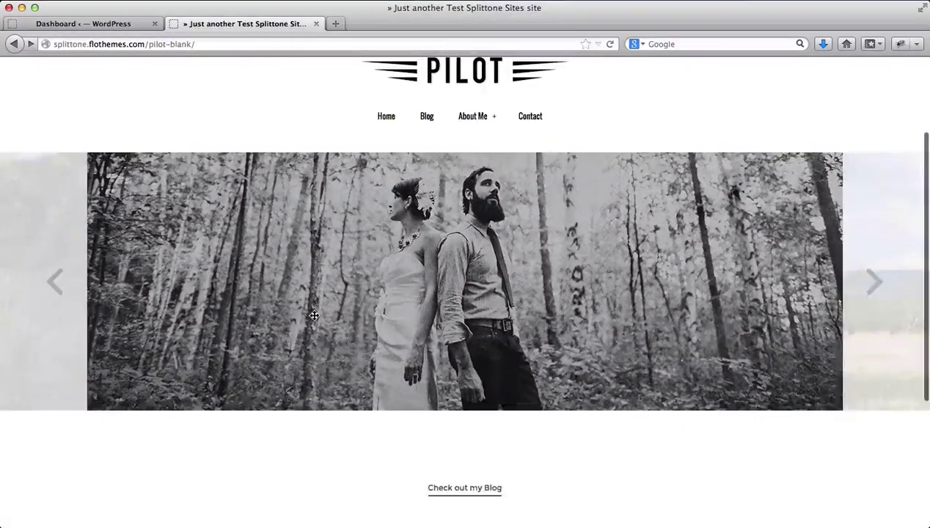
{"action": "scroll", "coordinate": [314, 316], "scroll_direction": "up", "scroll_amount": 4}
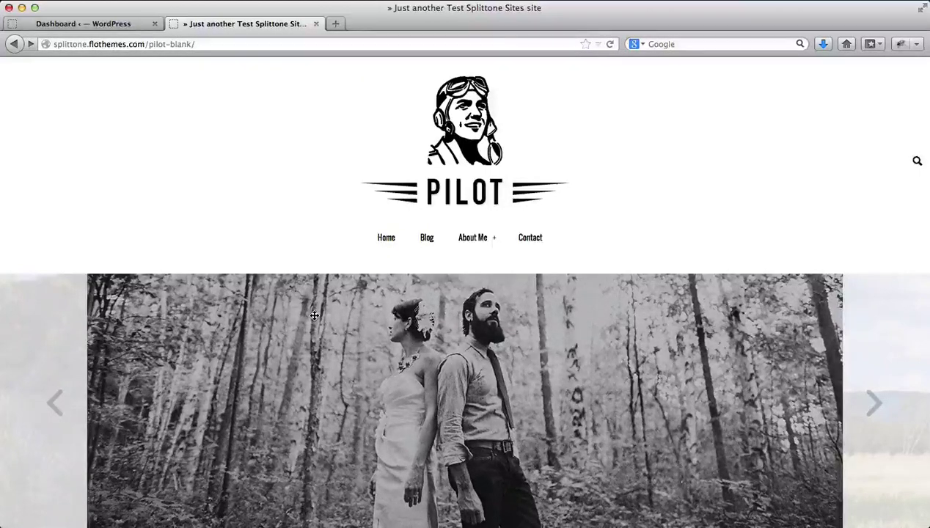
{"action": "key", "text": "ctrl+shift+Tab"}
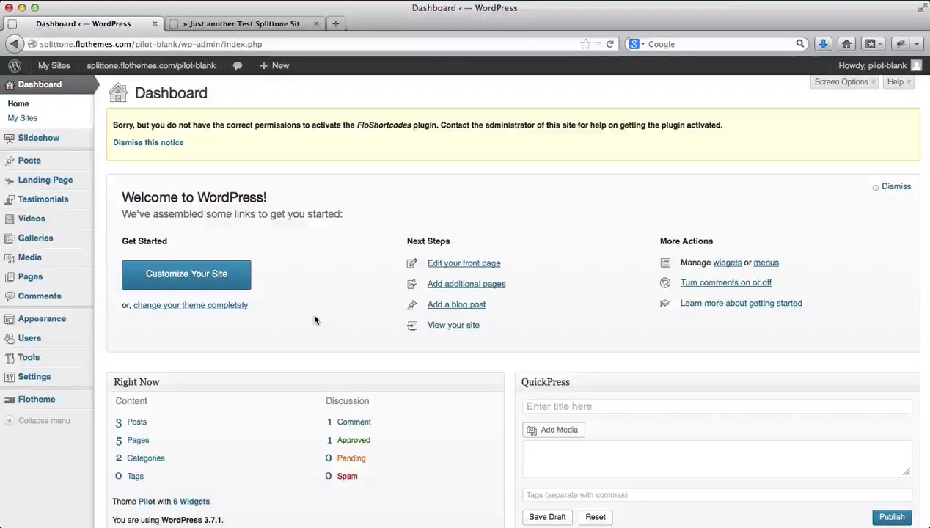
Create a new landing page titled "Website Coming Soon"
{"action": "mouse_move", "coordinate": [46, 184]}
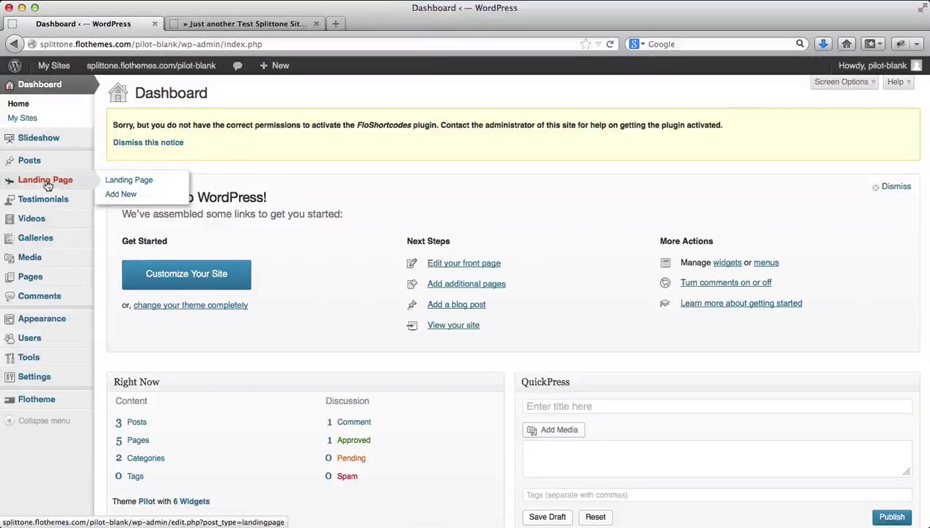
{"action": "left_click", "coordinate": [118, 195]}
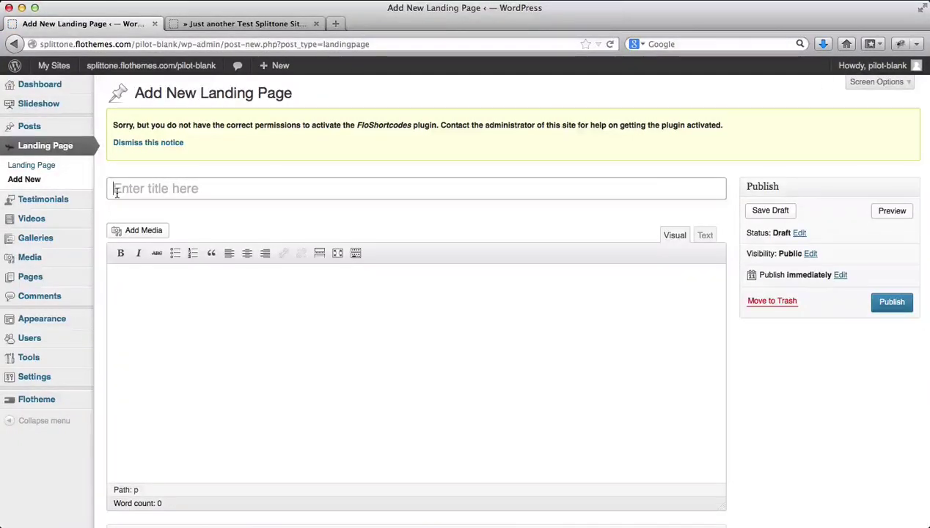
{"action": "left_click", "coordinate": [182, 190]}
{"action": "type", "text": "Website Coming Soon"}
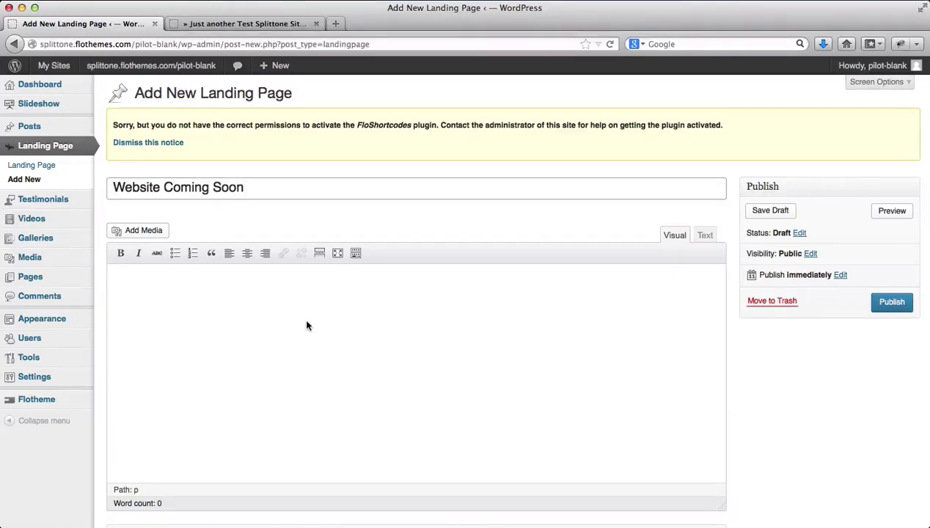
Upload 1550_image_512611.jpg from the PILOT Blog folder and use it as the image for the first landing page box
{"action": "scroll", "coordinate": [307, 325], "scroll_direction": "down", "scroll_amount": 5}
{"action": "scroll", "coordinate": [306, 325], "scroll_direction": "down", "scroll_amount": 5}
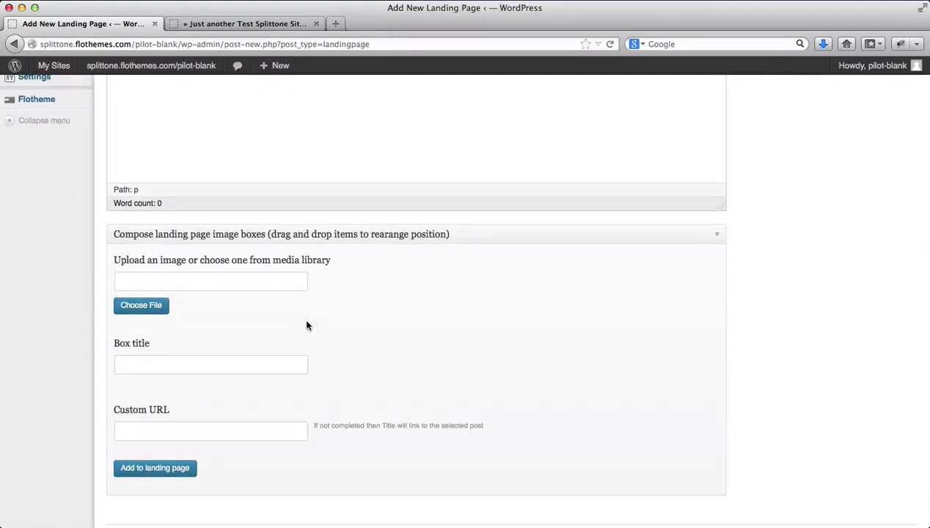
{"action": "scroll", "coordinate": [306, 325], "scroll_direction": "down", "scroll_amount": 2}
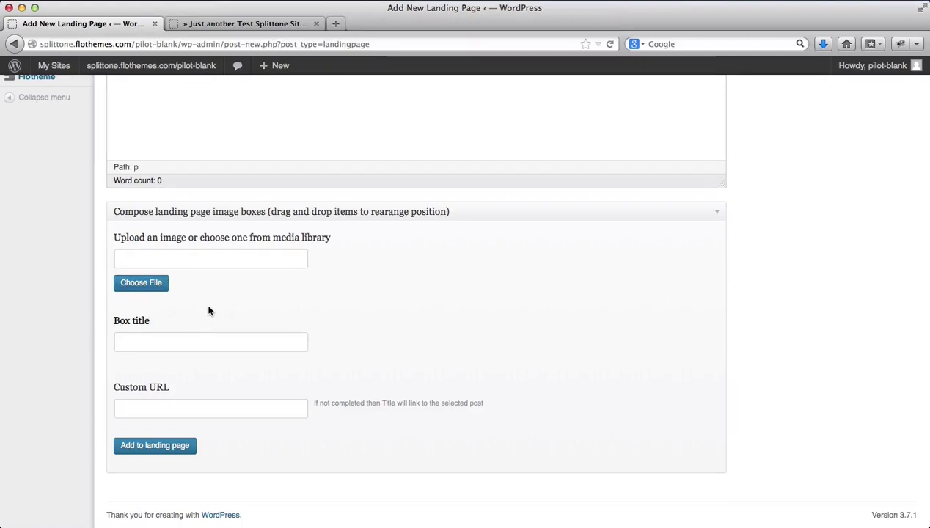
{"action": "left_click", "coordinate": [132, 285]}
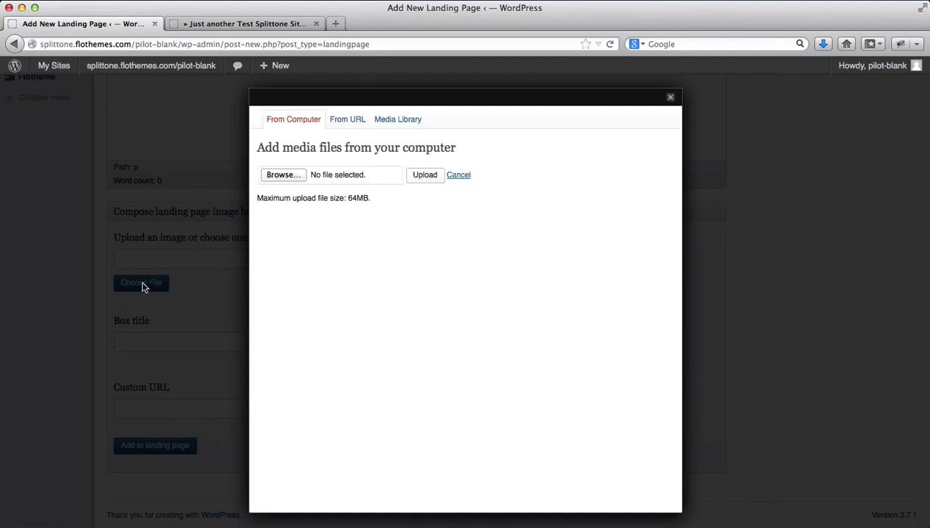
{"action": "left_click", "coordinate": [291, 178]}
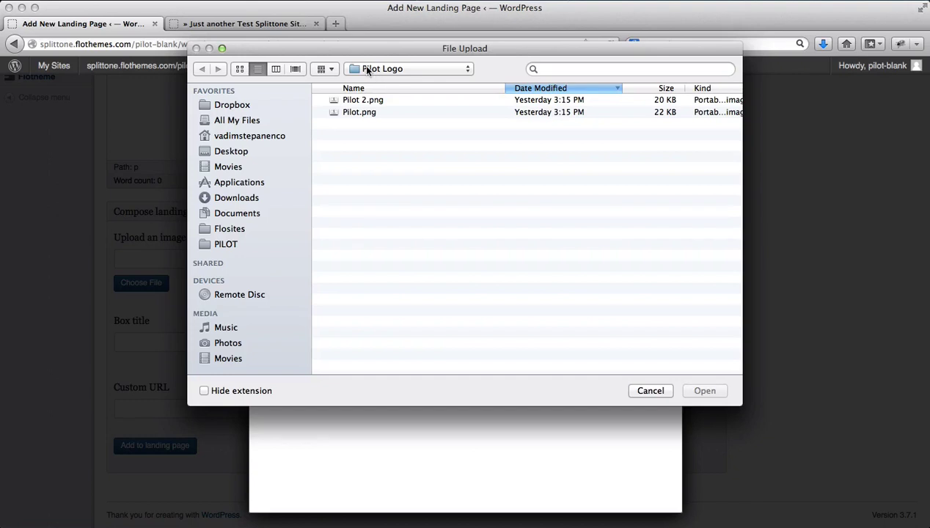
{"action": "left_click", "coordinate": [224, 248]}
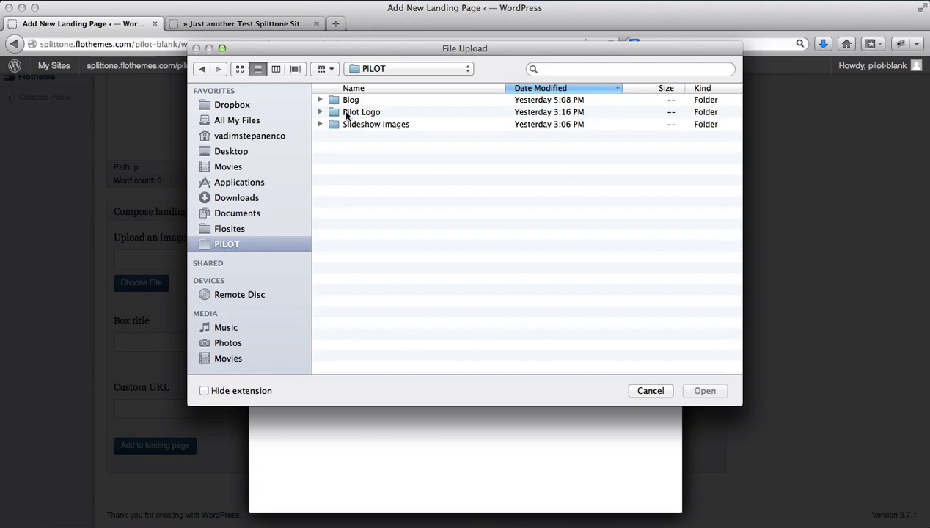
{"action": "double_click", "coordinate": [344, 101]}
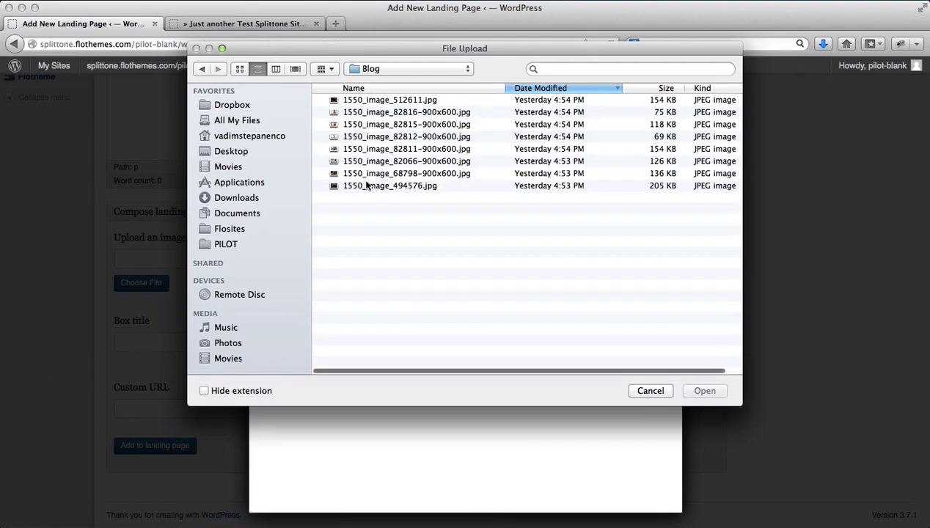
{"action": "left_click", "coordinate": [337, 99]}
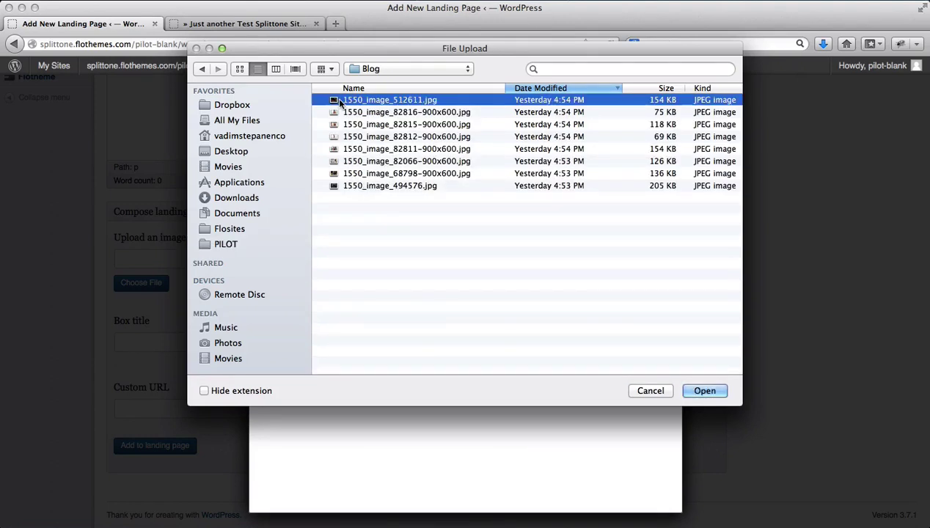
{"action": "key", "text": "Return"}
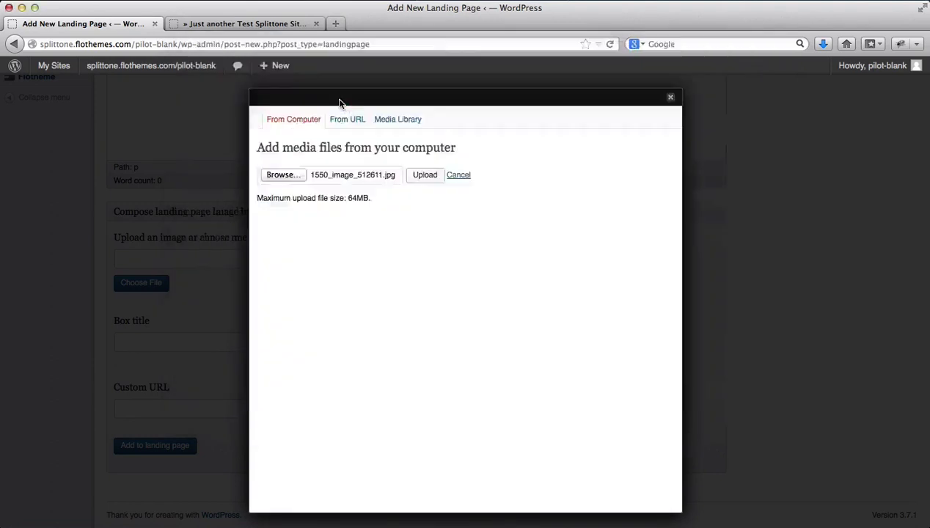
{"action": "left_click", "coordinate": [426, 175]}
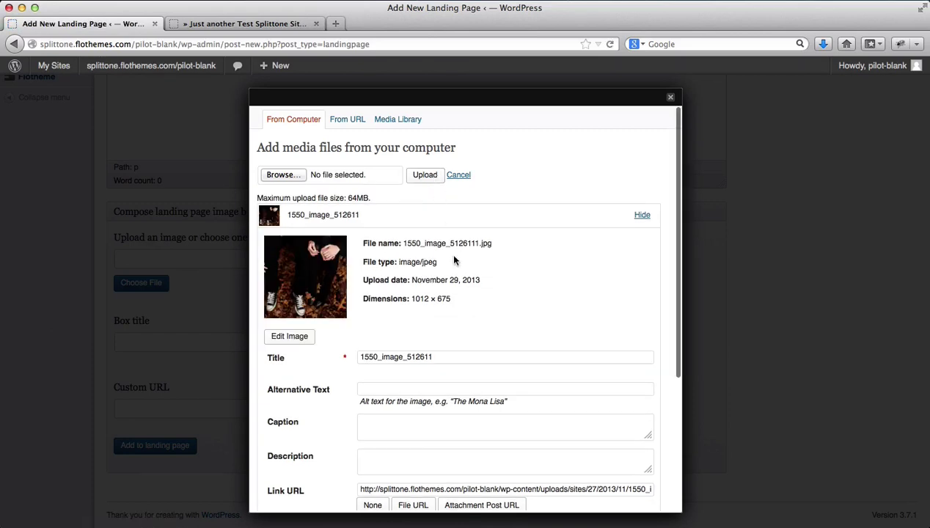
{"action": "scroll", "coordinate": [454, 260], "scroll_direction": "down", "scroll_amount": 5}
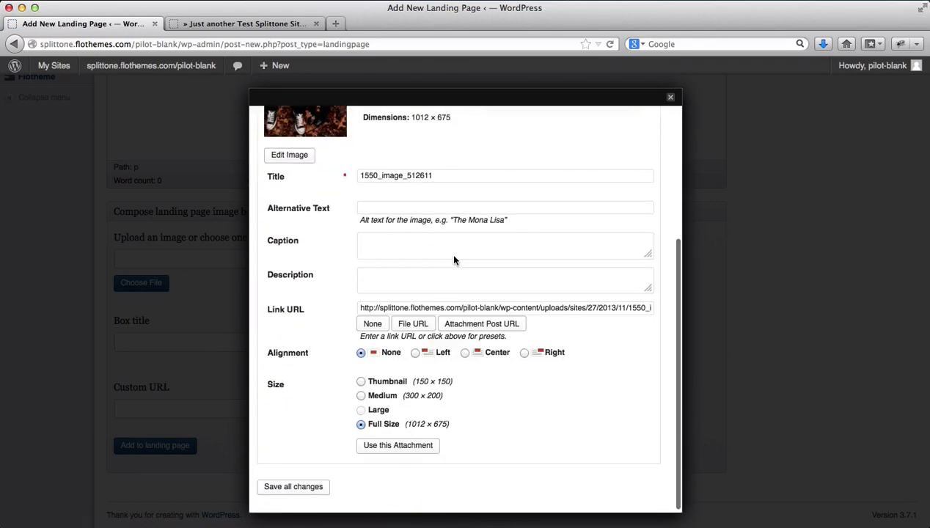
{"action": "left_click", "coordinate": [398, 445]}
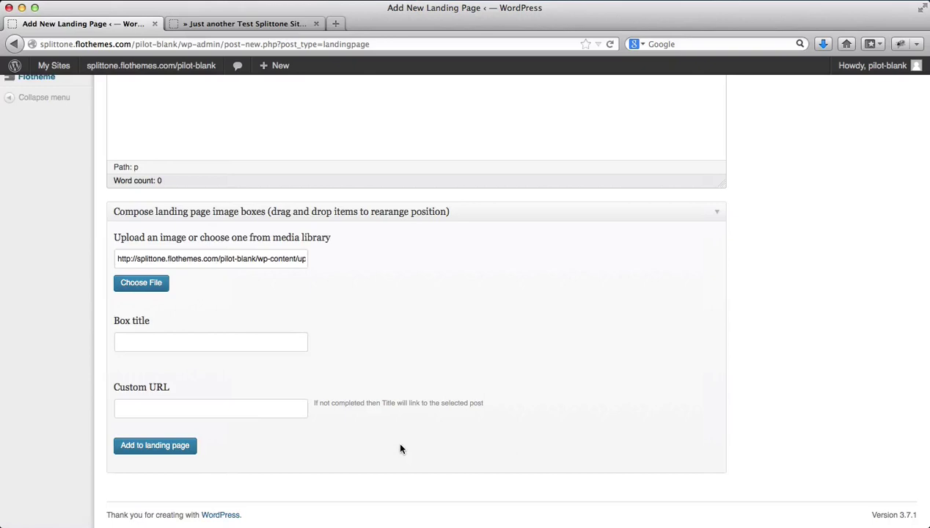
Title the box "Check out my Blog", copy the site's blog page address into its custom URL, and add the box to the landing page
{"action": "left_click", "coordinate": [228, 341]}
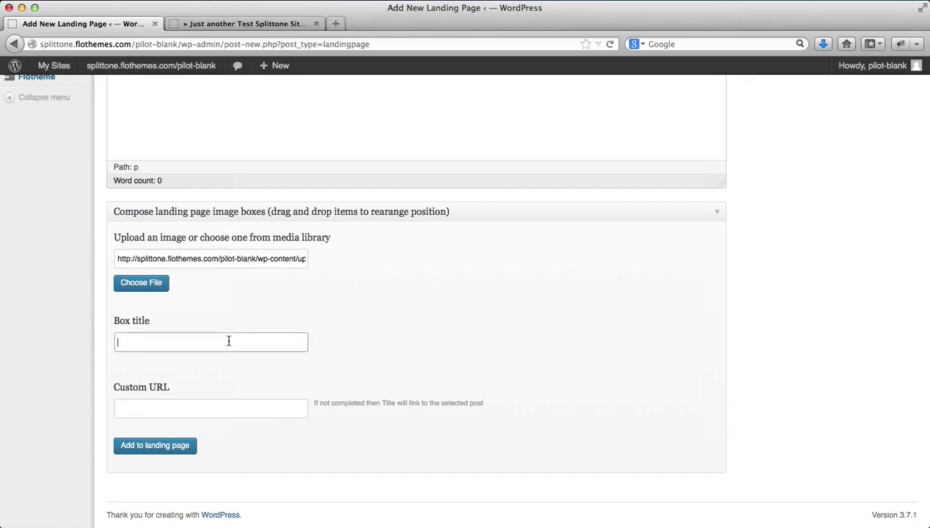
{"action": "type", "text": "Check out my Blog"}
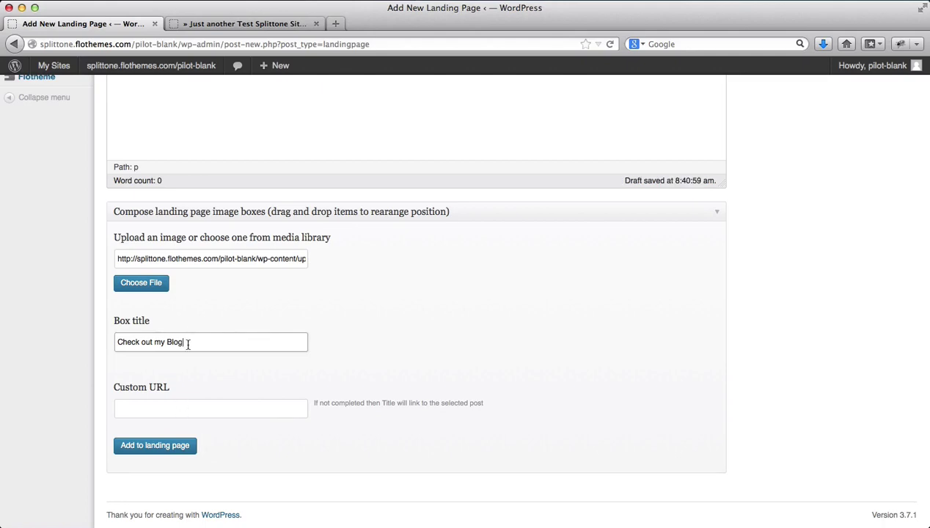
{"action": "left_click", "coordinate": [234, 22]}
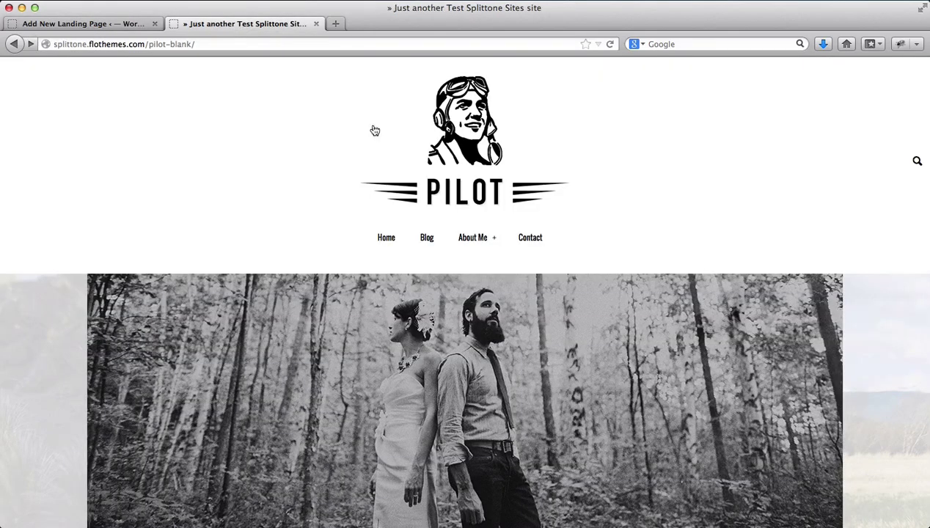
{"action": "left_click", "coordinate": [426, 238]}
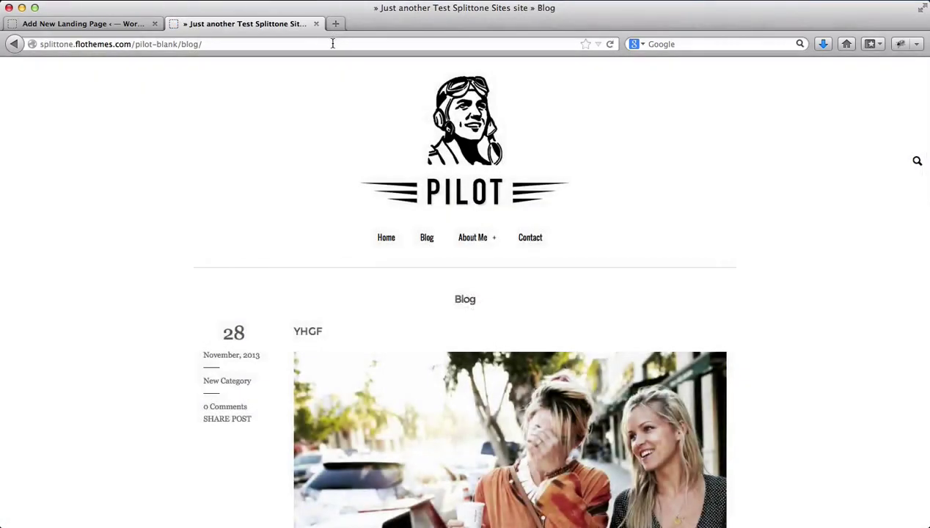
{"action": "left_click", "coordinate": [332, 43]}
{"action": "key", "text": "ctrl+c"}
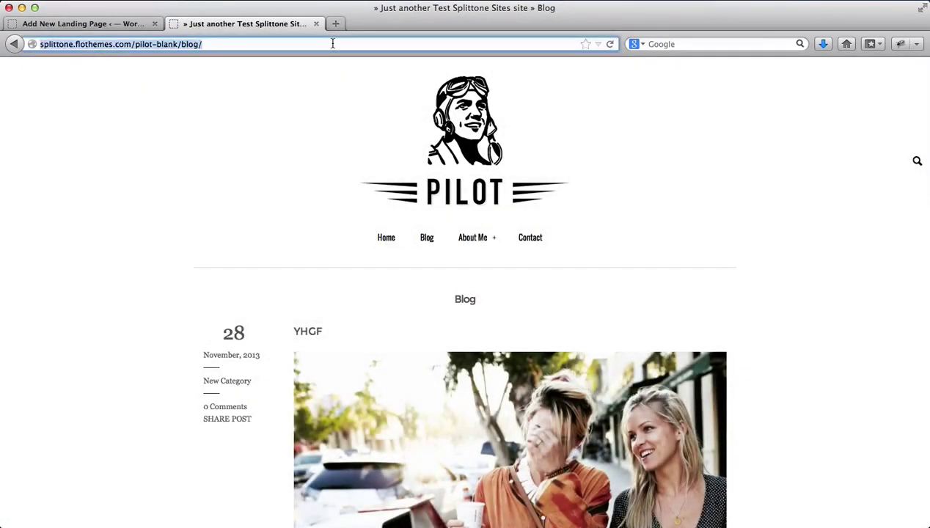
{"action": "key", "text": "ctrl+shift+Tab"}
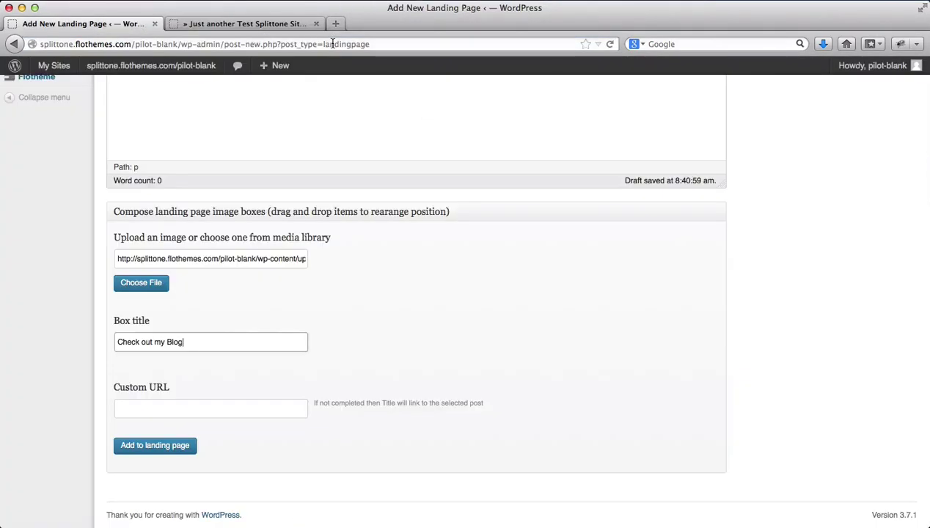
{"action": "left_click", "coordinate": [181, 408]}
{"action": "key", "text": "ctrl+v"}
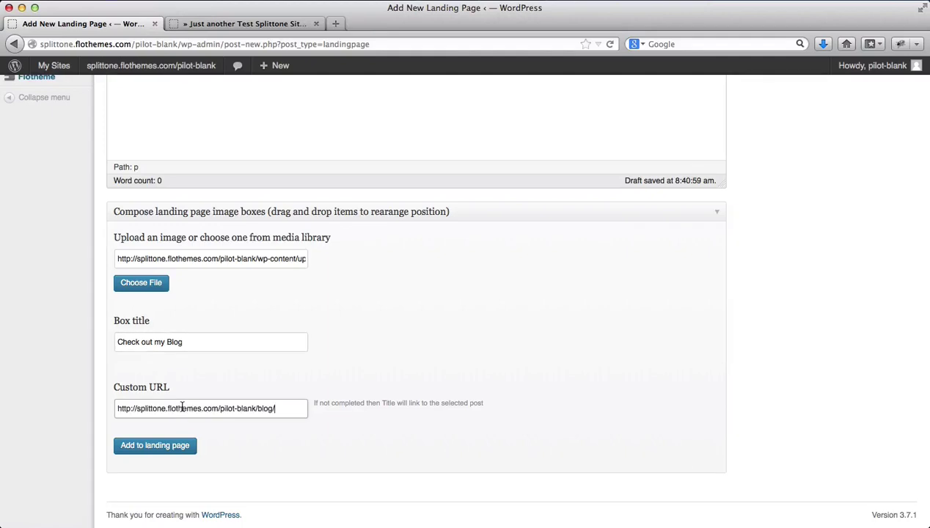
{"action": "left_click", "coordinate": [169, 445]}
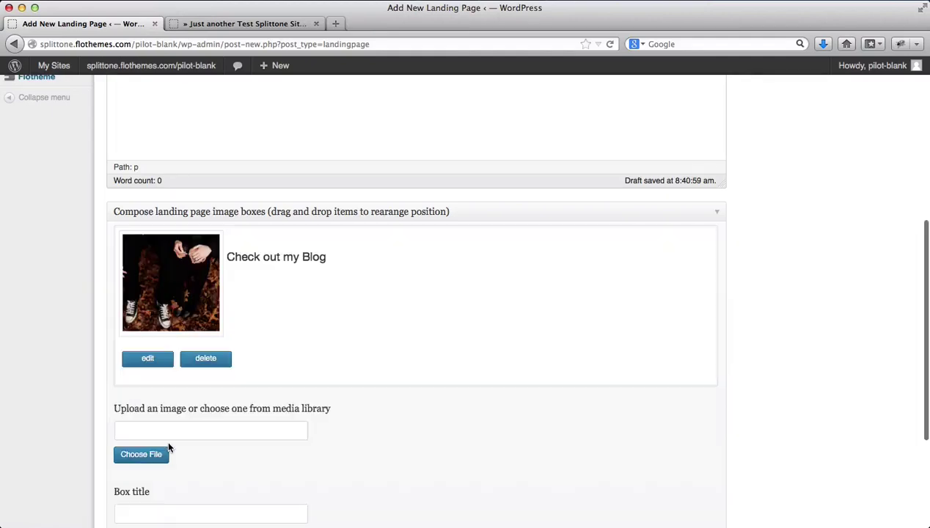
Use 1550_image_82811-900x600 from the media library as the image for the second landing page box
{"action": "scroll", "coordinate": [346, 331], "scroll_direction": "down", "scroll_amount": 3}
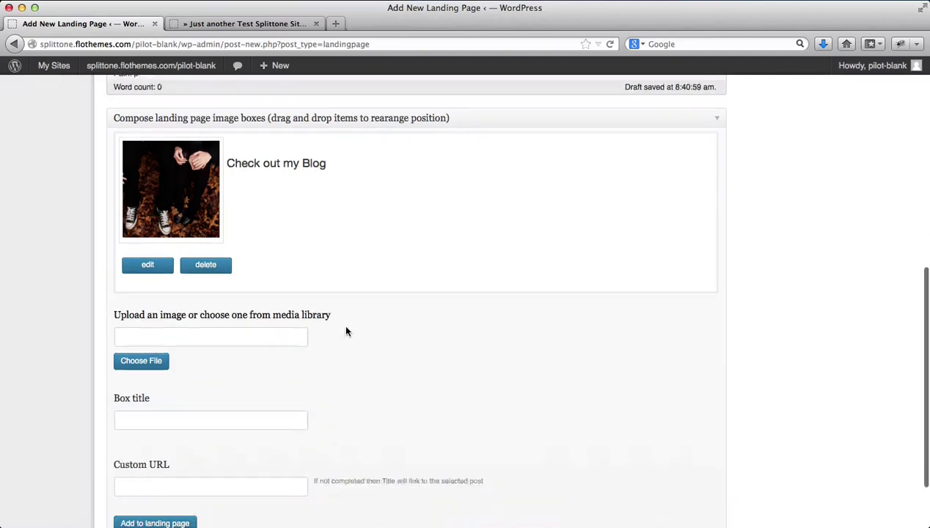
{"action": "scroll", "coordinate": [155, 396], "scroll_direction": "down", "scroll_amount": 2}
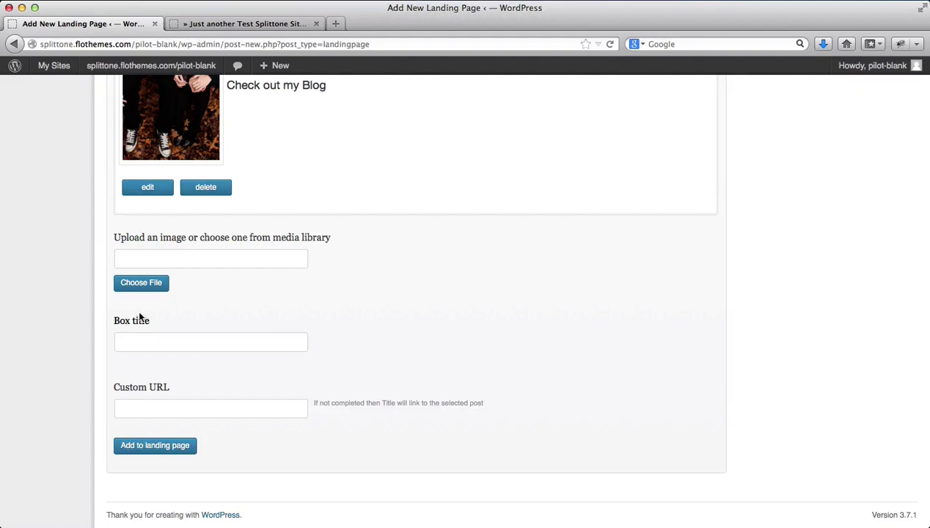
{"action": "left_click", "coordinate": [135, 293]}
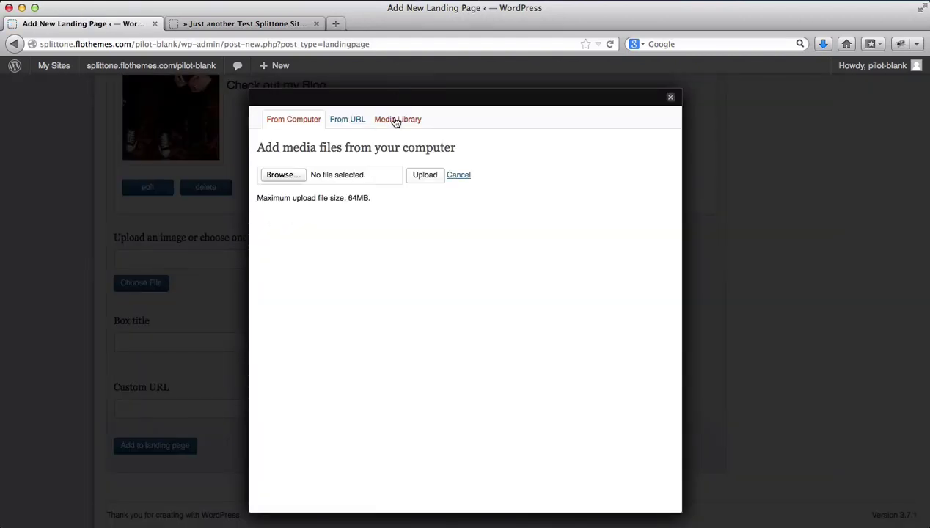
{"action": "left_click", "coordinate": [396, 120]}
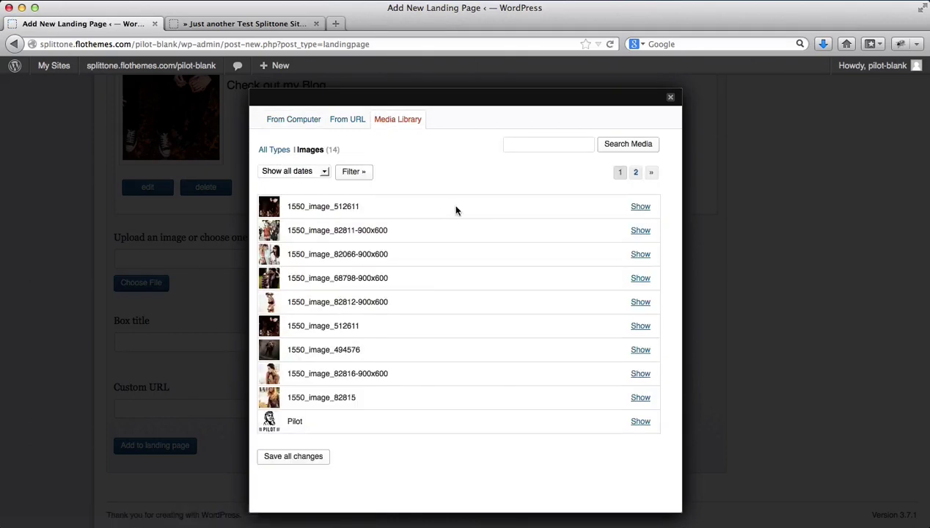
{"action": "left_click", "coordinate": [640, 230]}
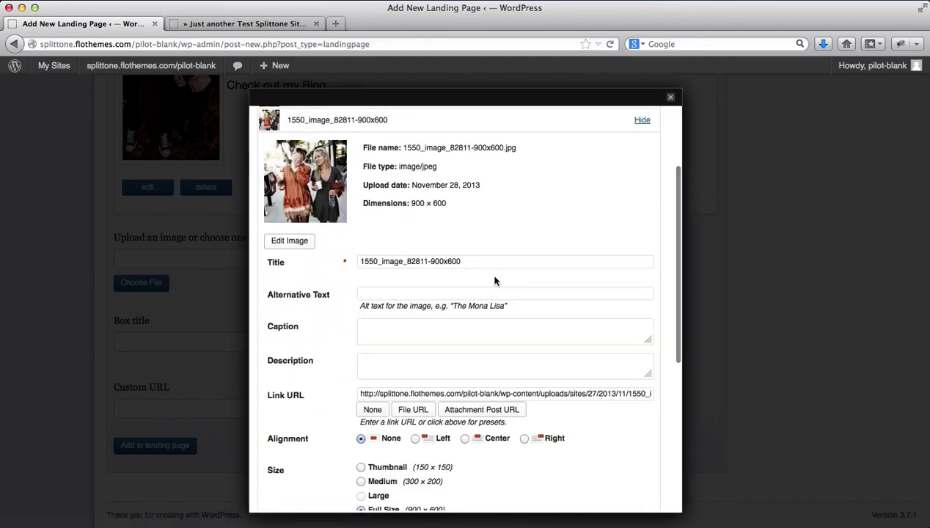
{"action": "scroll", "coordinate": [495, 279], "scroll_direction": "down", "scroll_amount": 5}
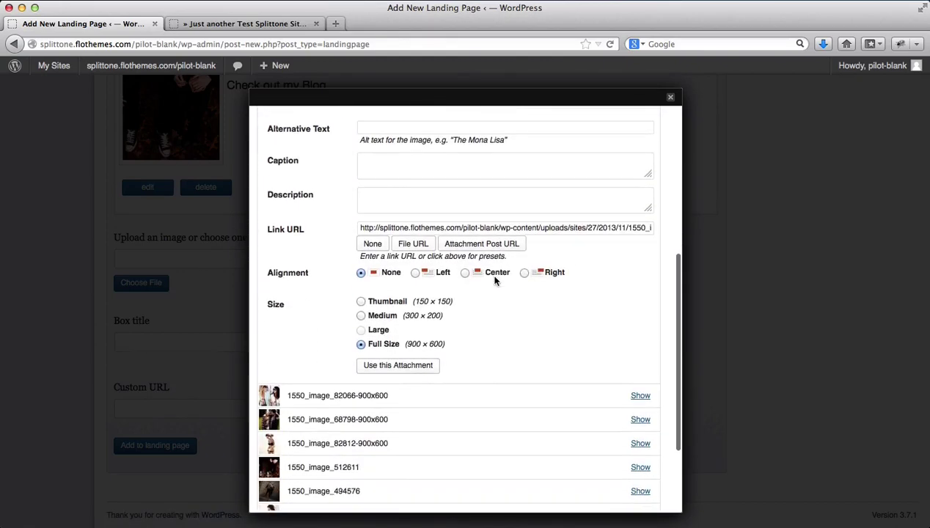
{"action": "left_click", "coordinate": [396, 366]}
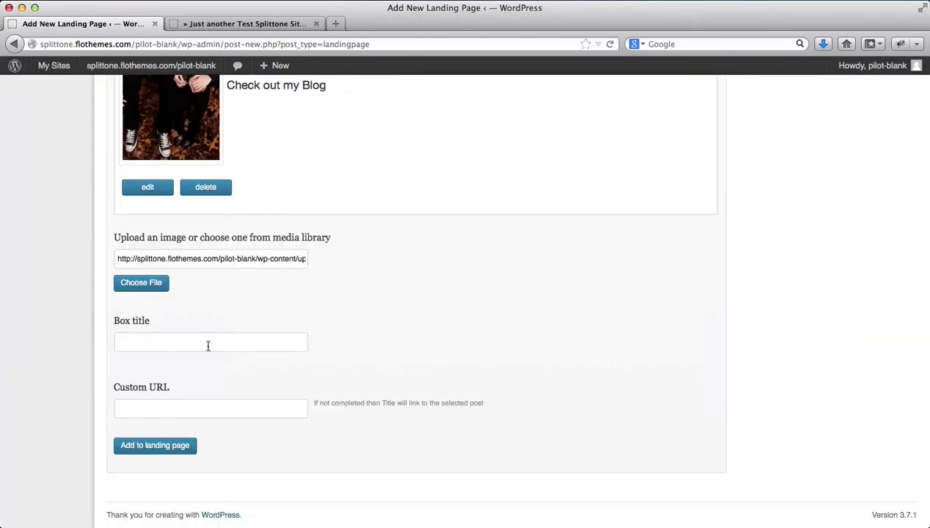
Title the second box "About Me", copy the site's About Me page address into its custom URL, and add the box to the landing page
{"action": "left_click", "coordinate": [207, 344]}
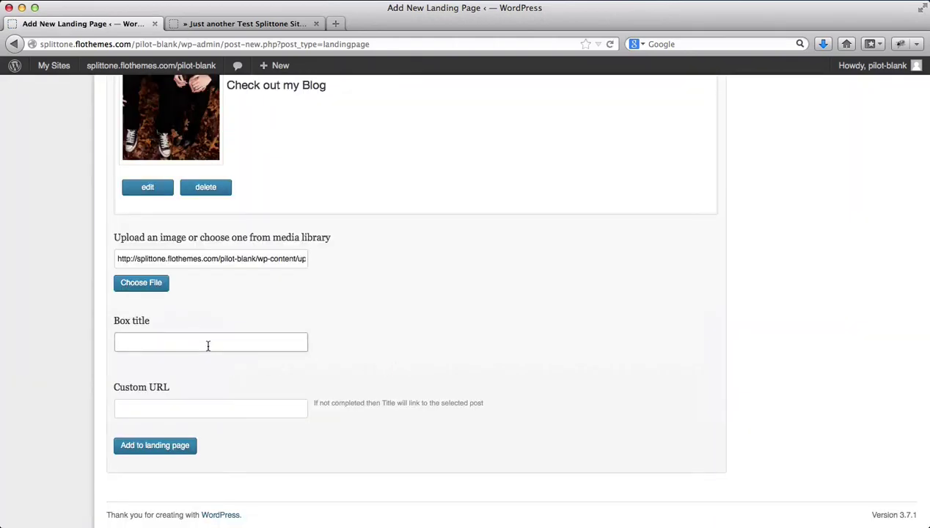
{"action": "type", "text": "About Me"}
{"action": "left_click", "coordinate": [152, 406]}
{"action": "key", "text": "ctrl+Tab"}
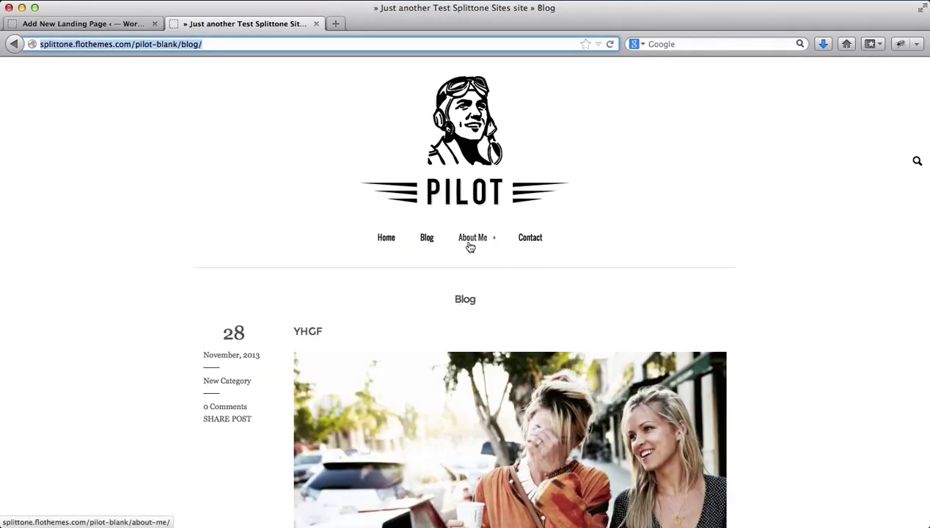
{"action": "left_click", "coordinate": [471, 242]}
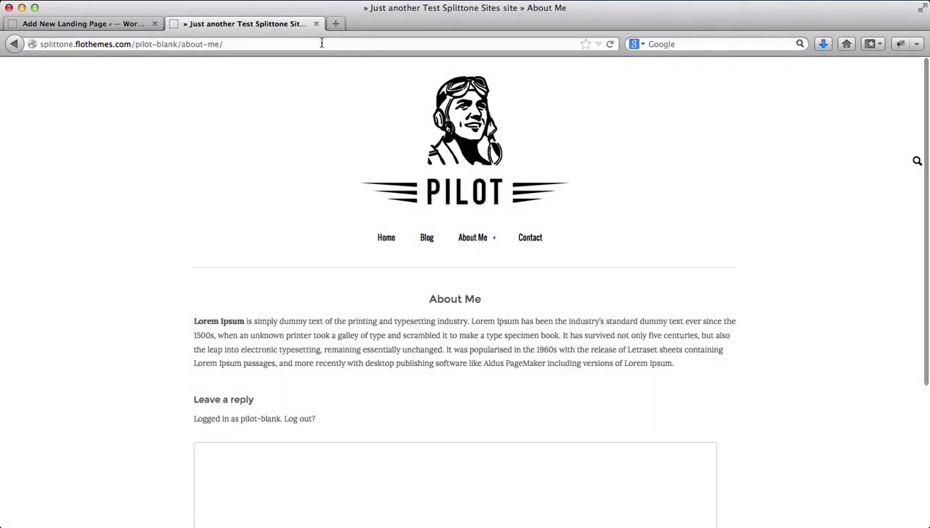
{"action": "left_click", "coordinate": [321, 43]}
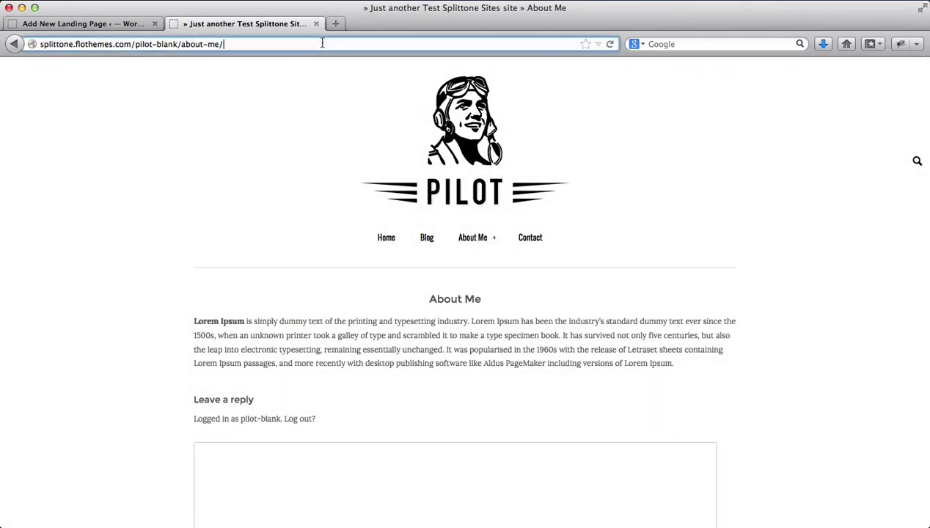
{"action": "left_click", "coordinate": [321, 43]}
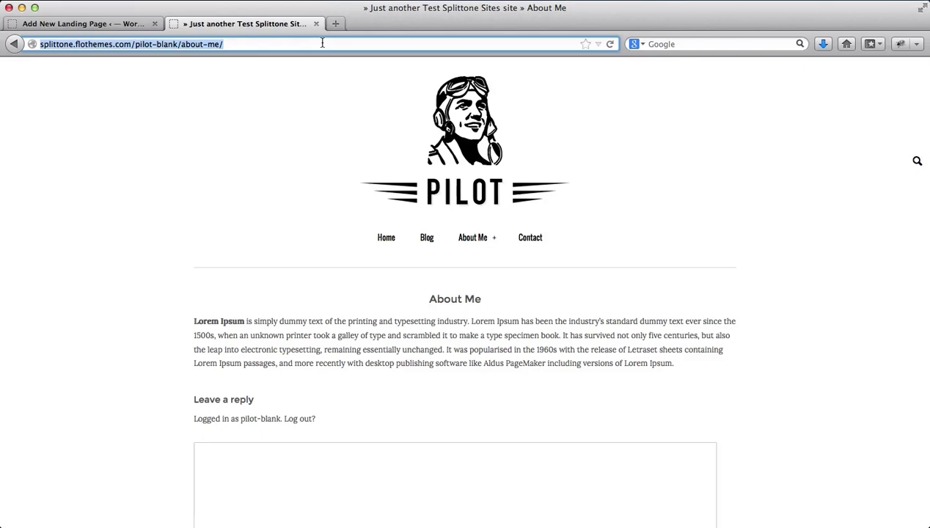
{"action": "key", "text": "super+c"}
{"action": "key", "text": "ctrl+shift+Tab"}
{"action": "key", "text": "super+v"}
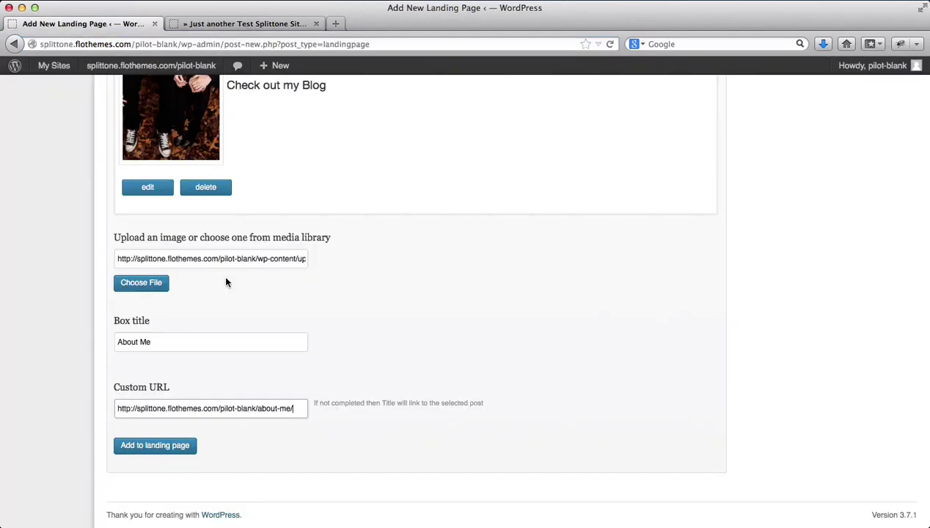
{"action": "left_click", "coordinate": [162, 448]}
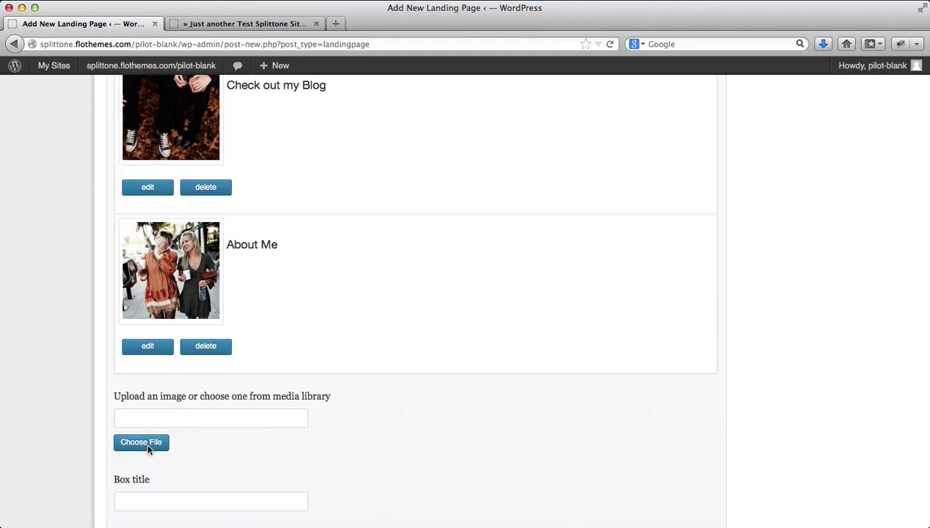
Use 1550_image_68798-900x600 from the media library as the image for the third landing page box
{"action": "left_click", "coordinate": [148, 446]}
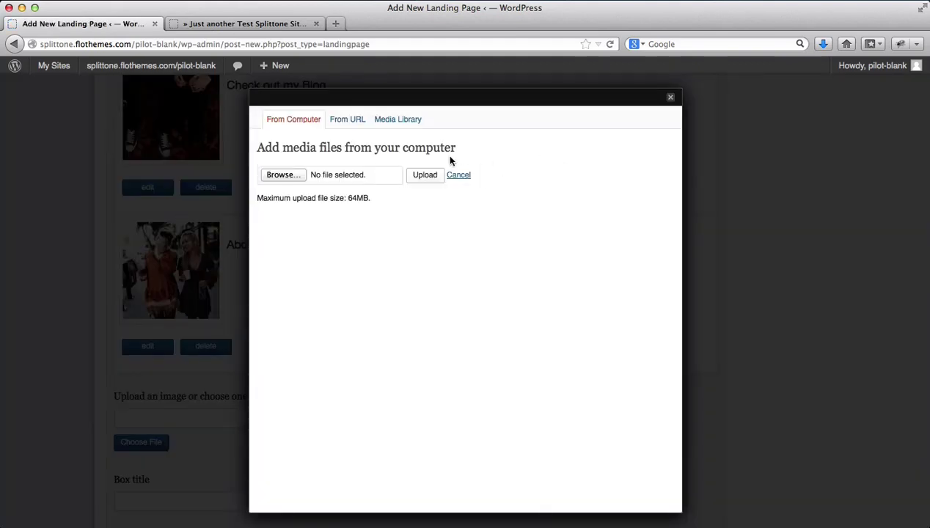
{"action": "left_click", "coordinate": [401, 120]}
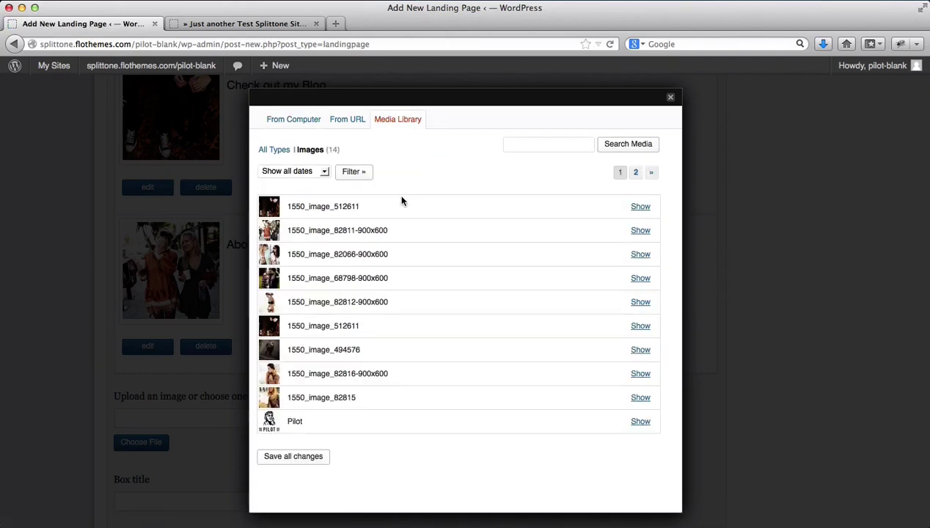
{"action": "scroll", "coordinate": [401, 200], "scroll_direction": "down", "scroll_amount": 1}
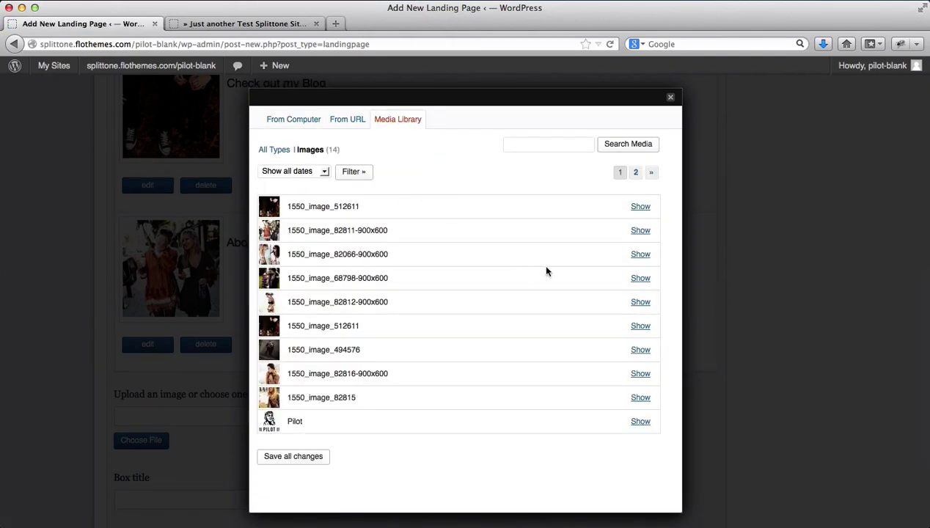
{"action": "left_click", "coordinate": [640, 278]}
{"action": "scroll", "coordinate": [627, 275], "scroll_direction": "down", "scroll_amount": 3}
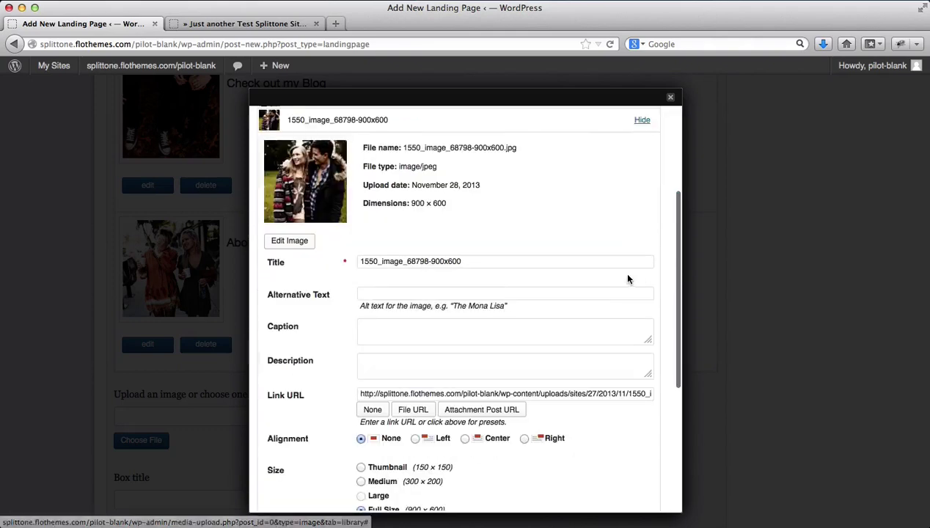
{"action": "scroll", "coordinate": [579, 246], "scroll_direction": "down", "scroll_amount": 4}
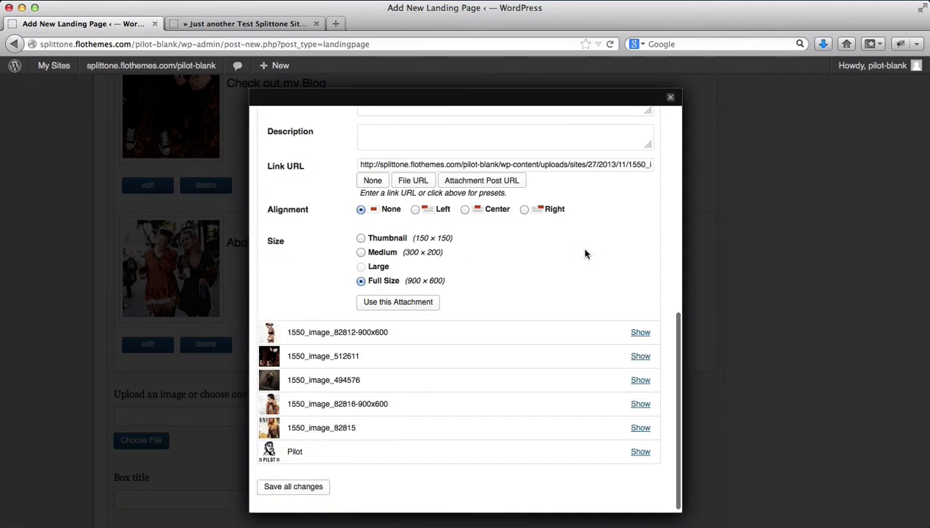
{"action": "left_click", "coordinate": [387, 308]}
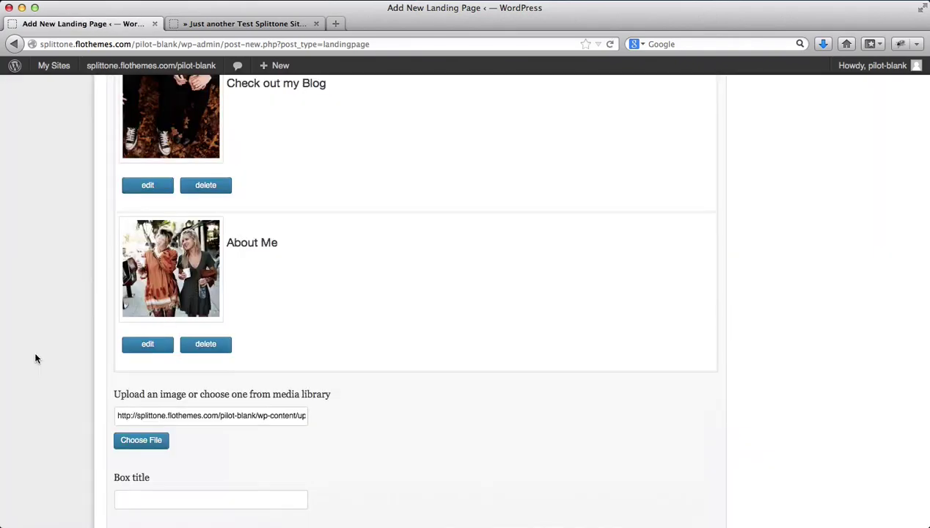
Title the box "Get in touch", copy the site's Contact page address into its custom URL, and add the box to the landing page
{"action": "scroll", "coordinate": [66, 344], "scroll_direction": "down", "scroll_amount": 4}
{"action": "left_click", "coordinate": [149, 336]}
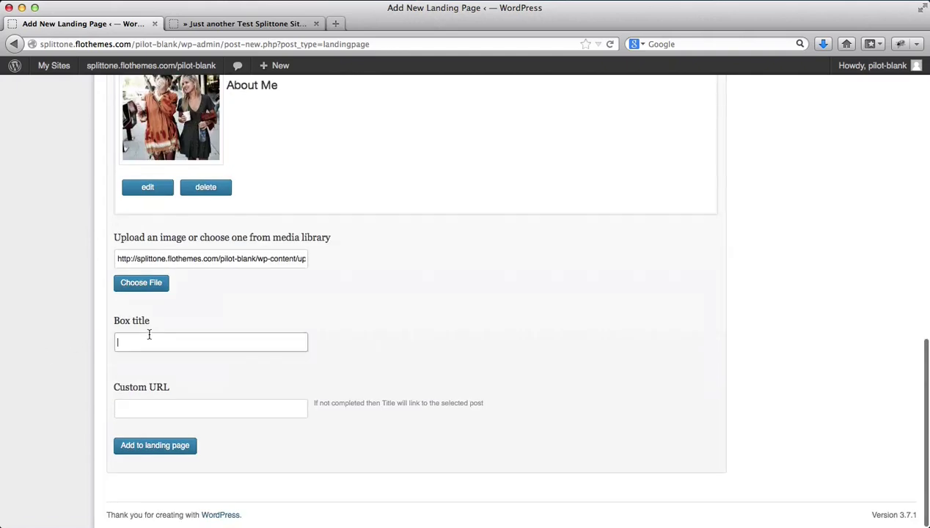
{"action": "type", "text": "Get "}
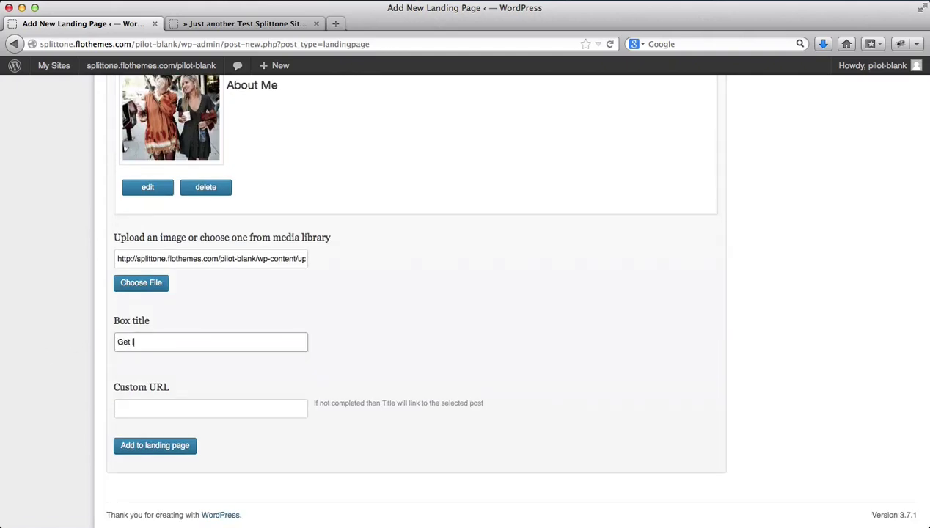
{"action": "type", "text": "in touch"}
{"action": "left_click", "coordinate": [154, 414]}
{"action": "key", "text": "ctrl+Tab"}
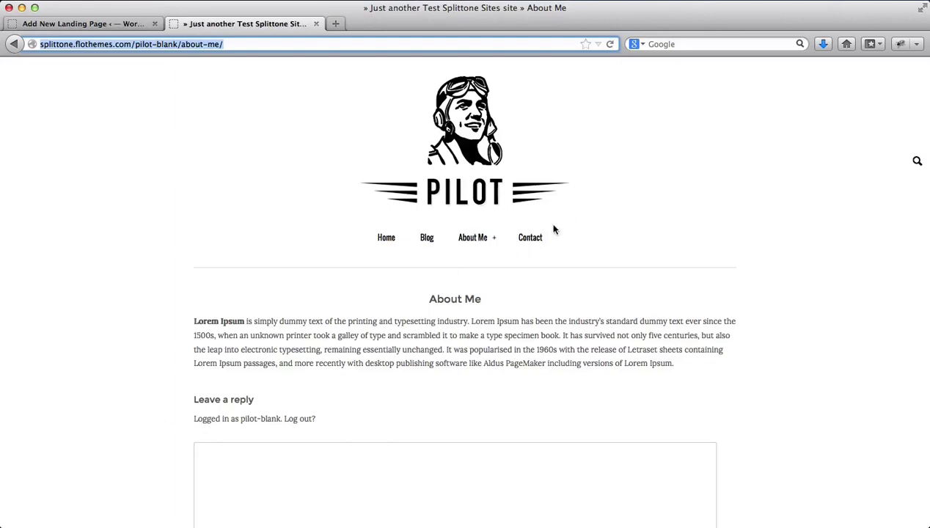
{"action": "left_click", "coordinate": [530, 239]}
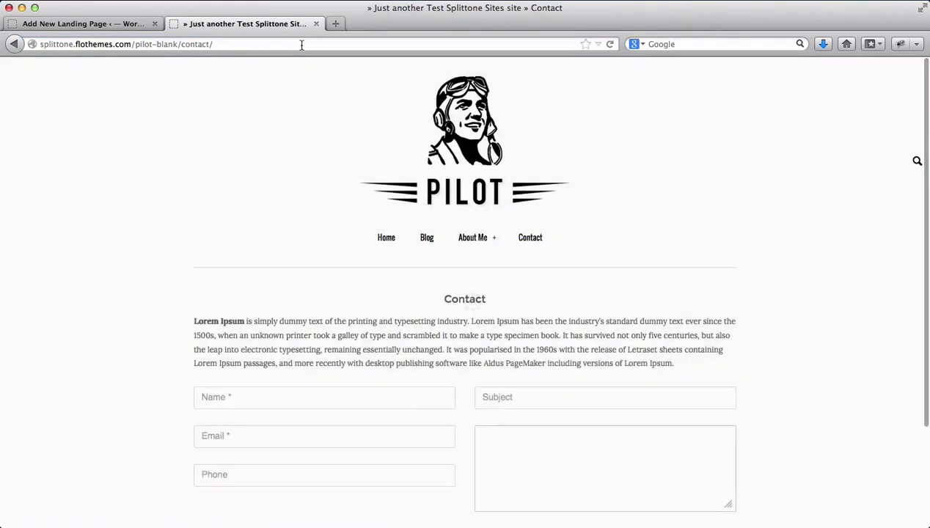
{"action": "left_click", "coordinate": [301, 44]}
{"action": "key", "text": "ctrl+c"}
{"action": "key", "text": "ctrl+Tab"}
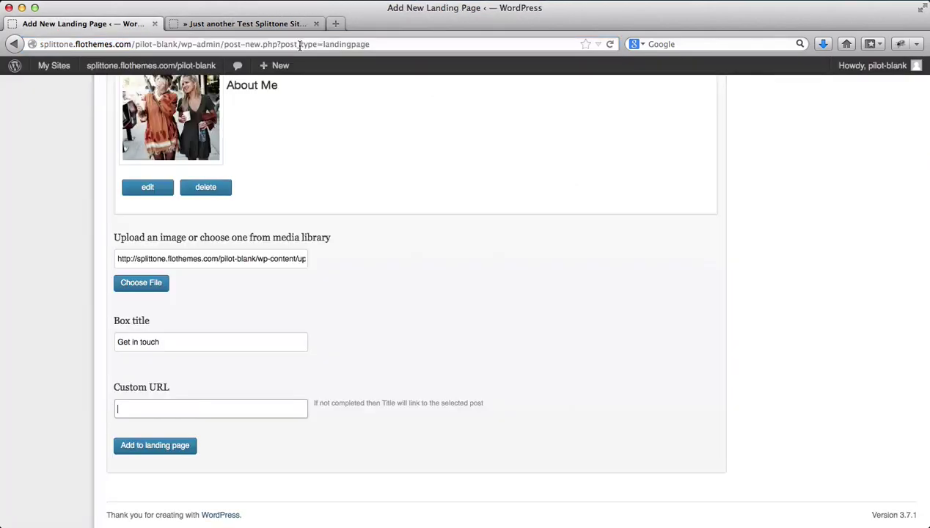
{"action": "key", "text": "ctrl+v"}
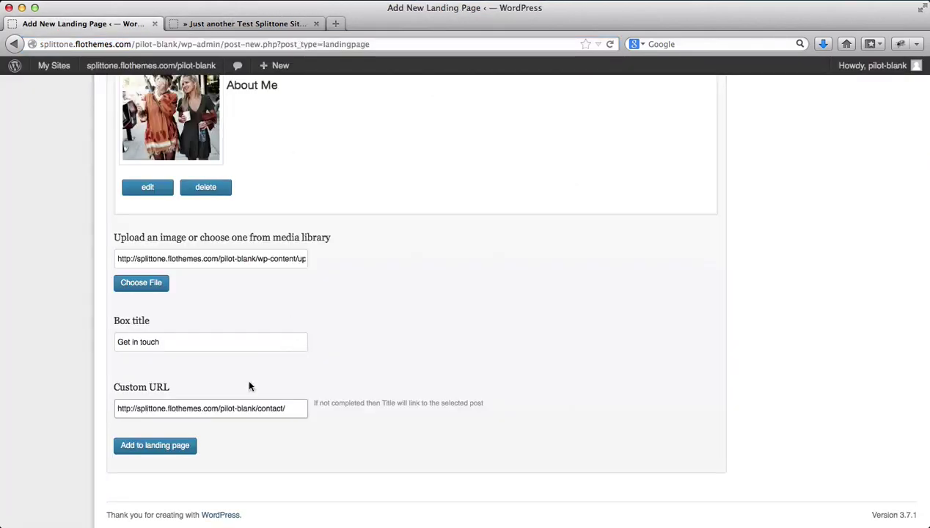
{"action": "left_click", "coordinate": [158, 445]}
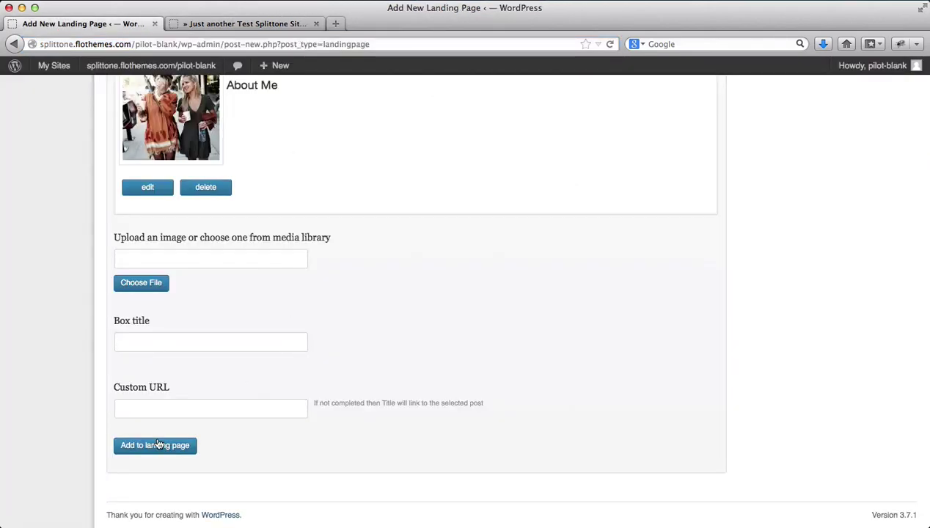
Review the landing page's image boxes and publish the "Website Coming Soon" landing page
{"action": "scroll", "coordinate": [318, 317], "scroll_direction": "up", "scroll_amount": 5}
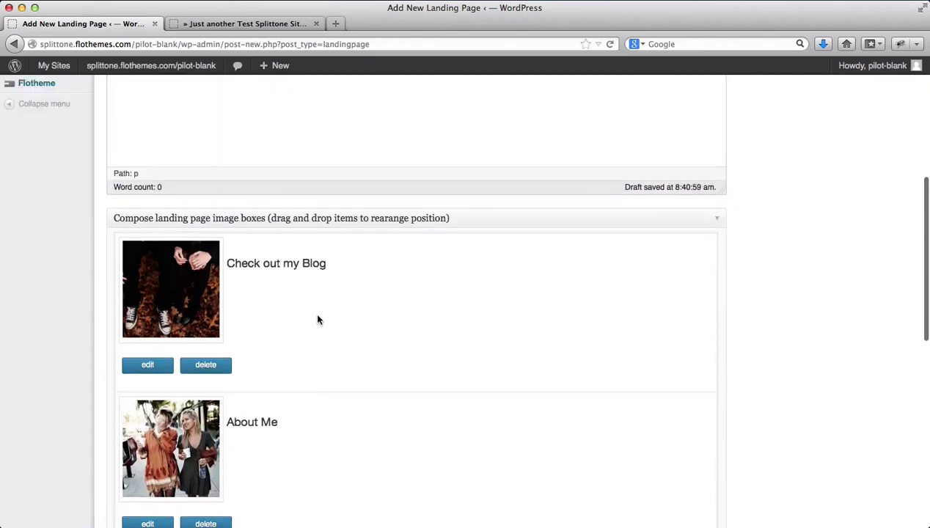
{"action": "scroll", "coordinate": [318, 319], "scroll_direction": "up", "scroll_amount": 2}
{"action": "scroll", "coordinate": [317, 319], "scroll_direction": "down", "scroll_amount": 5}
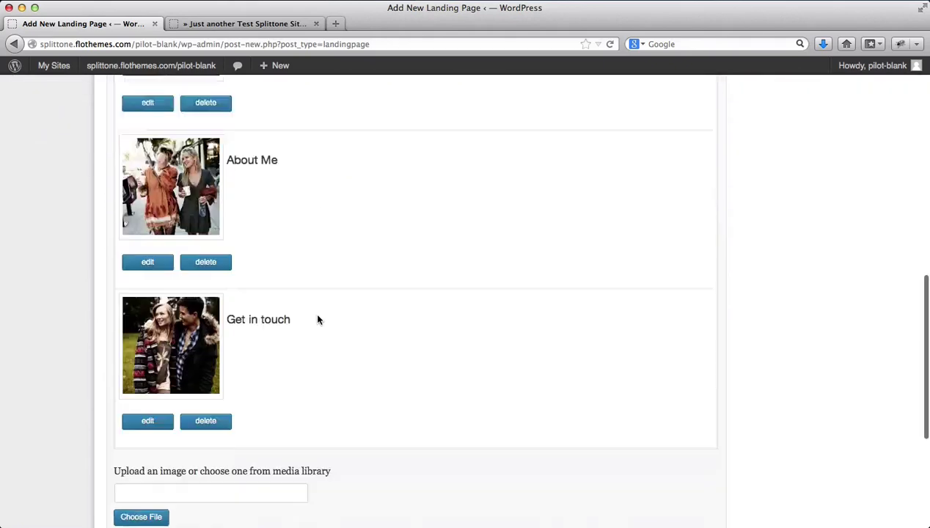
{"action": "scroll", "coordinate": [317, 319], "scroll_direction": "down", "scroll_amount": 5}
{"action": "scroll", "coordinate": [317, 319], "scroll_direction": "up", "scroll_amount": 15}
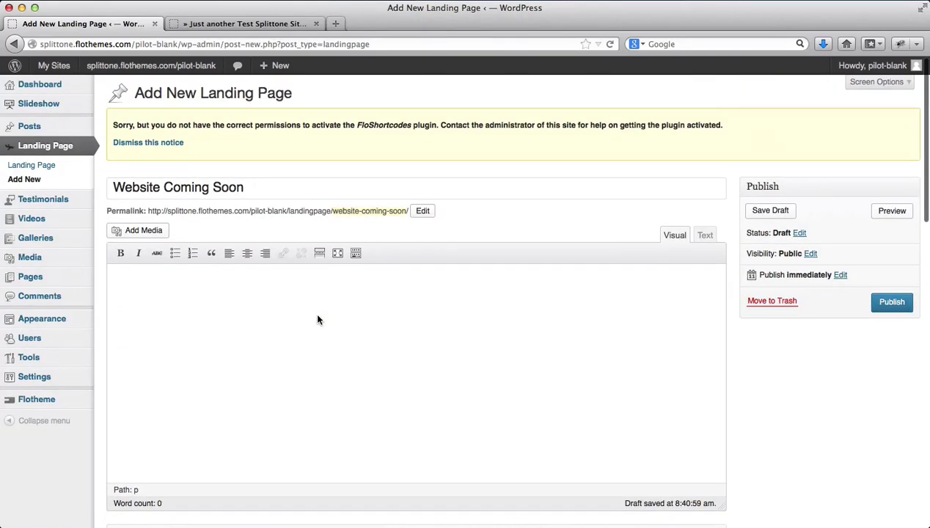
{"action": "left_click", "coordinate": [900, 306]}
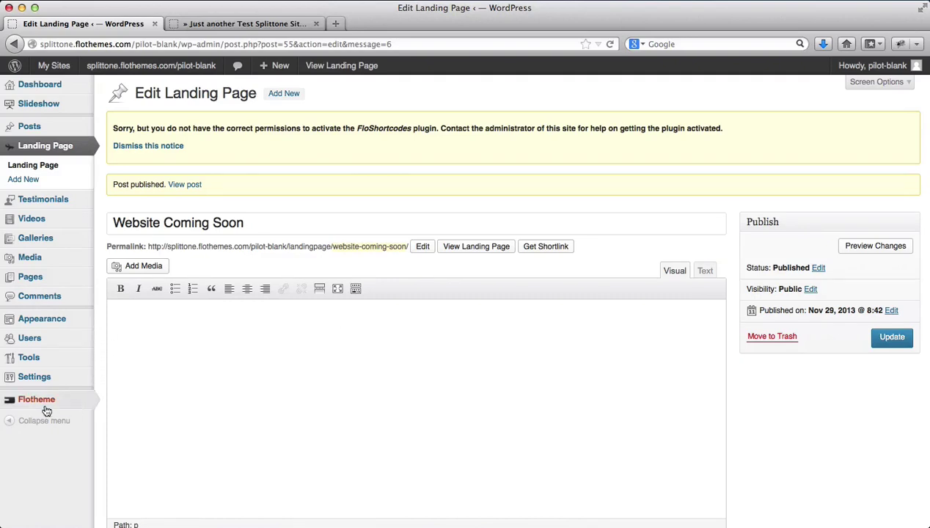
Activate the landing page in the Flotheme home page settings and select "Website Coming Soon" as the landing page
{"action": "mouse_move", "coordinate": [41, 404]}
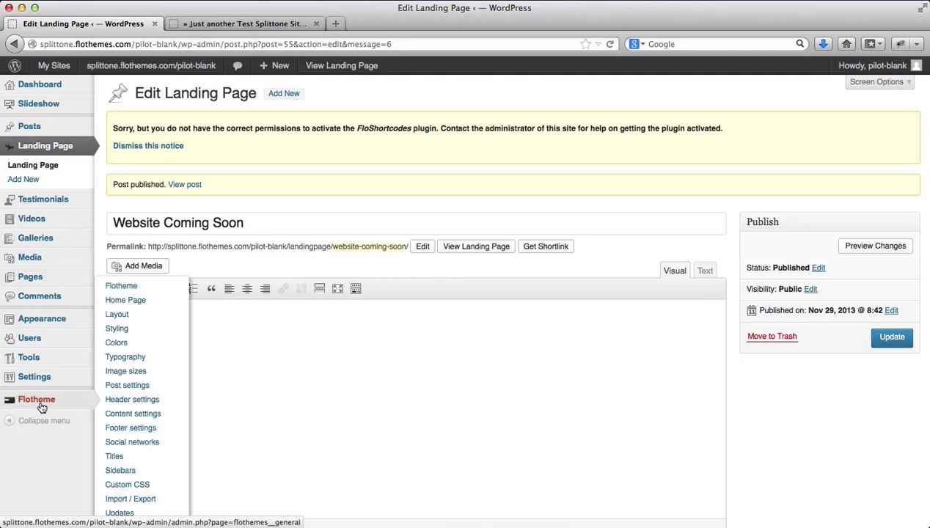
{"action": "left_click", "coordinate": [127, 300]}
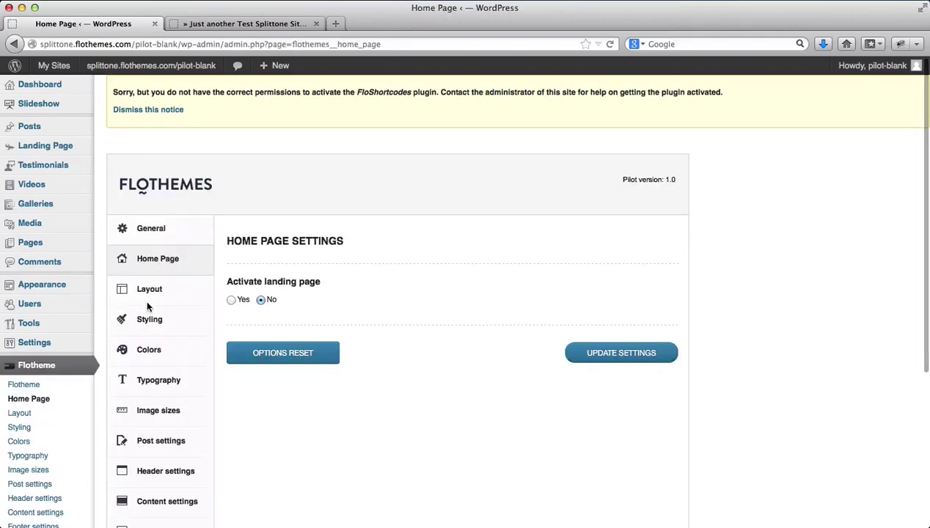
{"action": "left_click", "coordinate": [231, 302]}
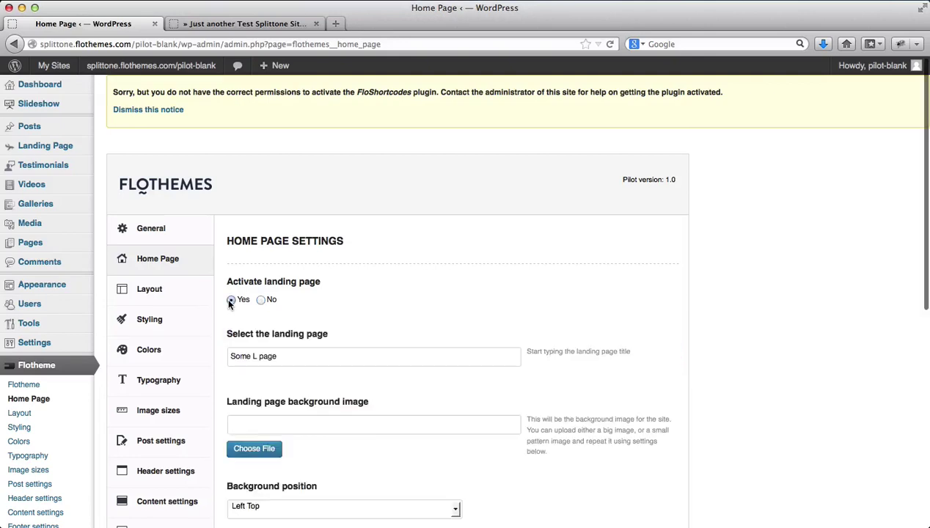
{"action": "left_click", "coordinate": [281, 357]}
{"action": "key", "text": "BackSpace"}
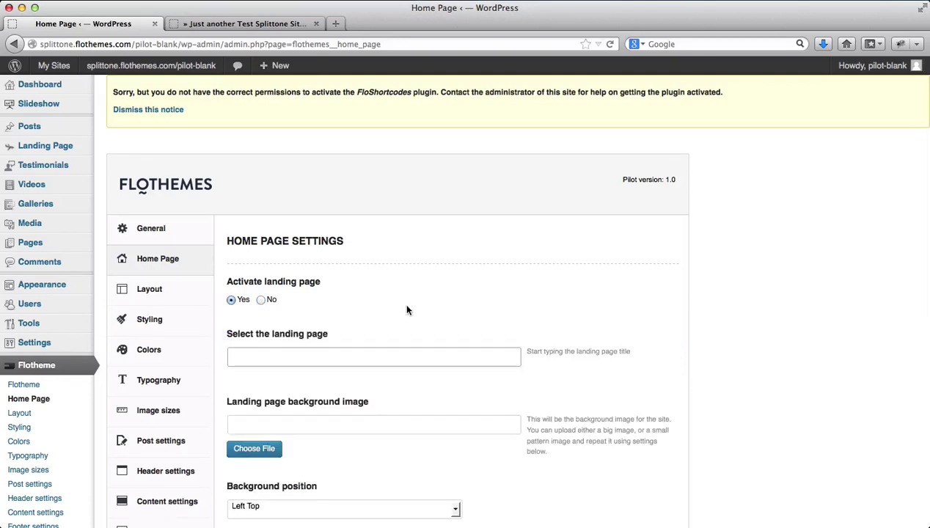
{"action": "scroll", "coordinate": [407, 308], "scroll_direction": "down", "scroll_amount": 2}
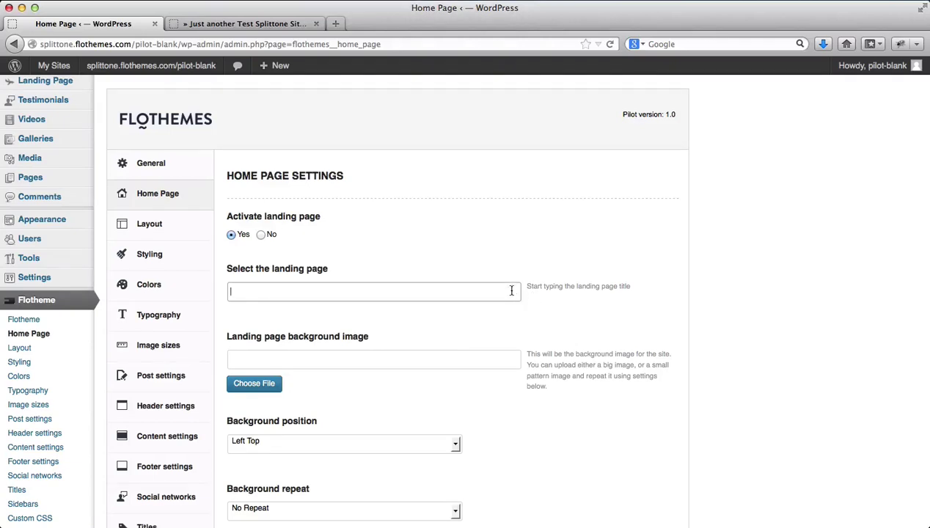
{"action": "type", "text": "We"}
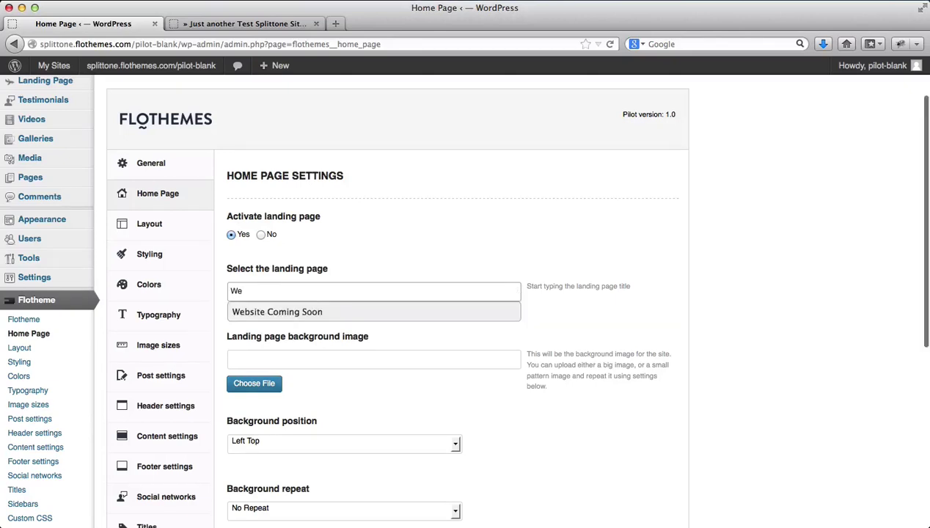
{"action": "left_click", "coordinate": [381, 319]}
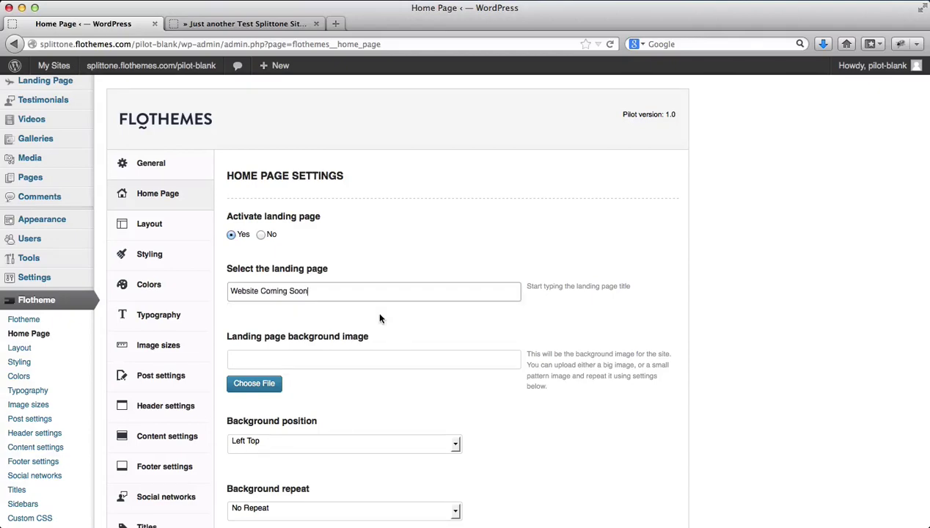
Review the remaining landing page background and column options and save the home page settings
{"action": "scroll", "coordinate": [380, 319], "scroll_direction": "down", "scroll_amount": 5}
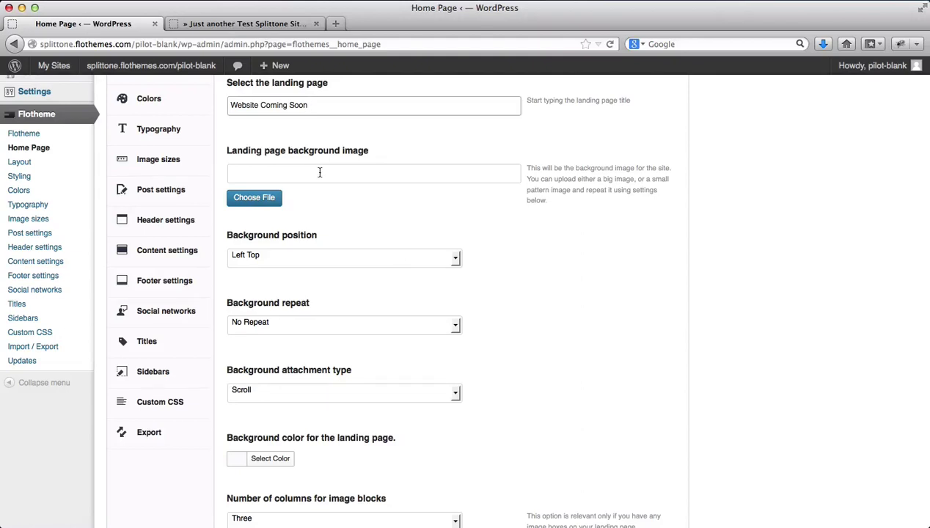
{"action": "scroll", "coordinate": [319, 172], "scroll_direction": "down", "scroll_amount": 3}
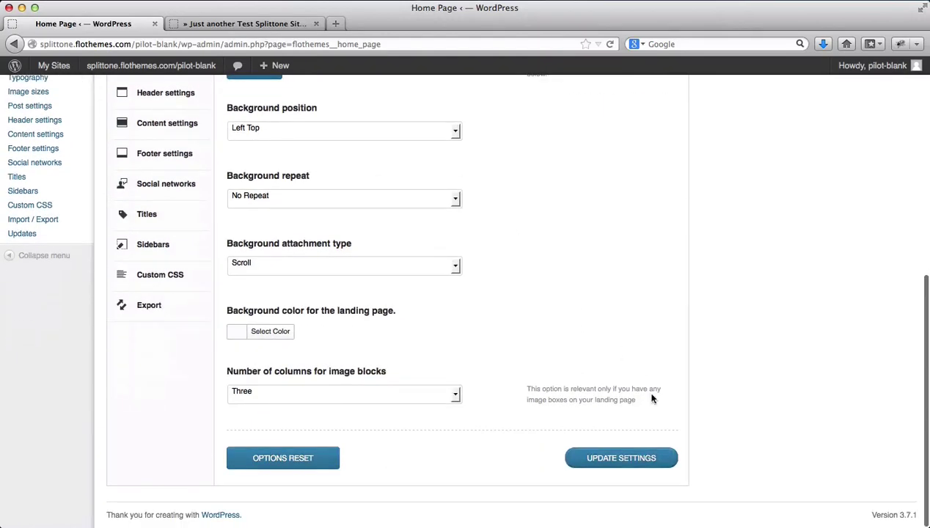
{"action": "left_click", "coordinate": [621, 462]}
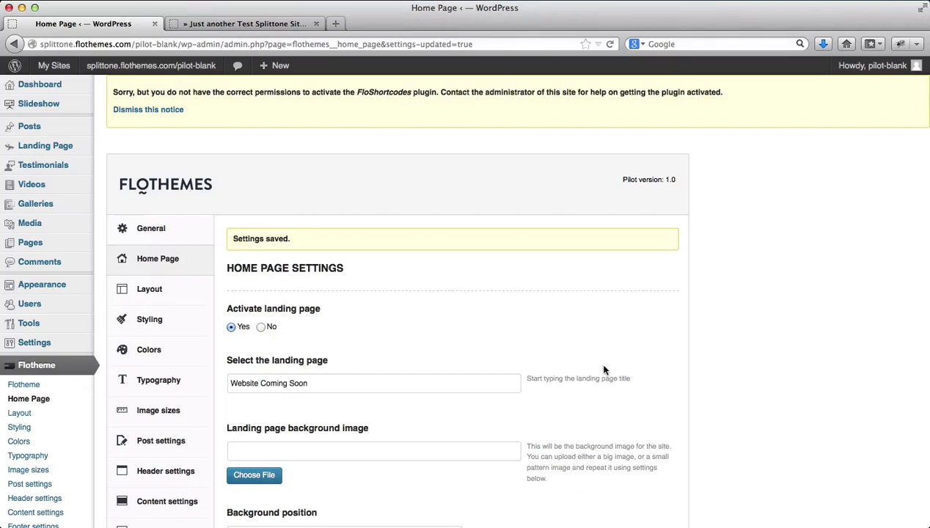
{"action": "scroll", "coordinate": [414, 358], "scroll_direction": "down", "scroll_amount": 1}
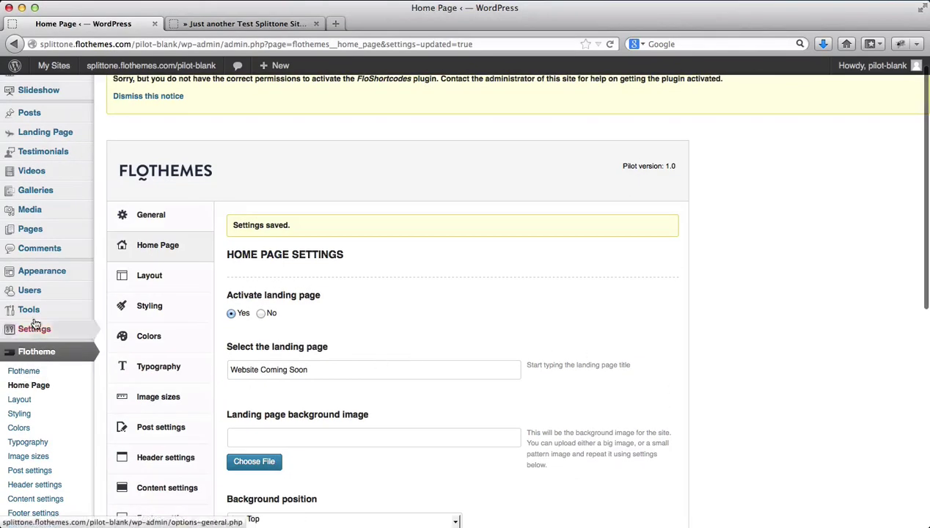
In the WordPress Reading settings, reset both the static front page and the posts page to "— Select —" and save the changes
{"action": "mouse_move", "coordinate": [34, 332]}
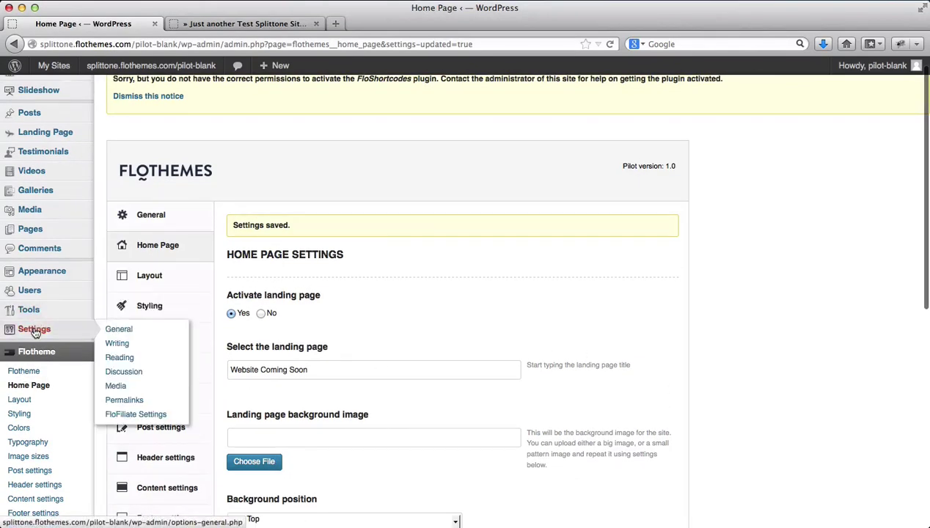
{"action": "left_click", "coordinate": [134, 361]}
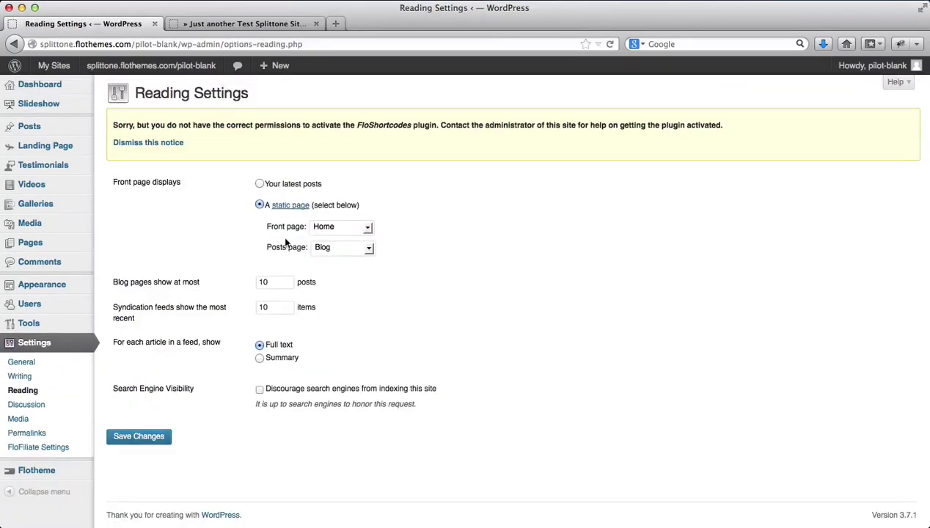
{"action": "left_click", "coordinate": [366, 232]}
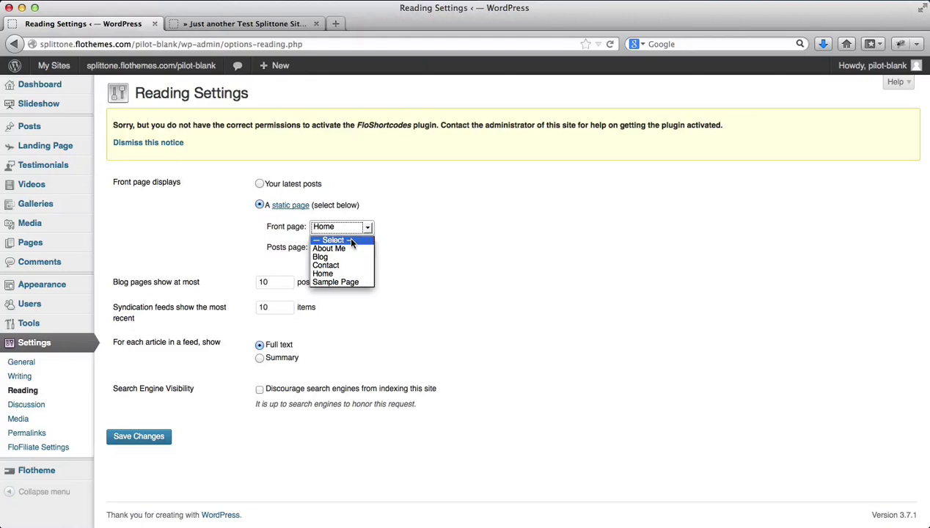
{"action": "left_click", "coordinate": [349, 236]}
{"action": "left_click", "coordinate": [341, 246]}
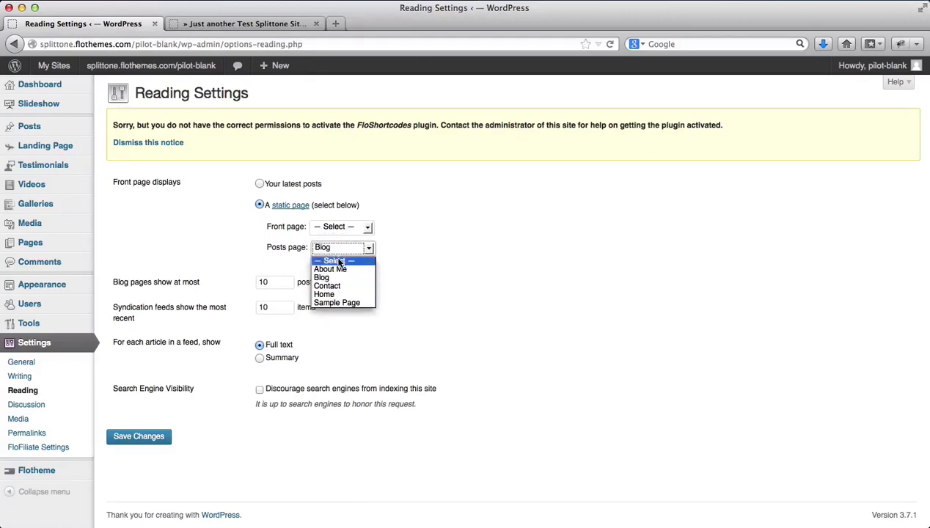
{"action": "left_click", "coordinate": [338, 262]}
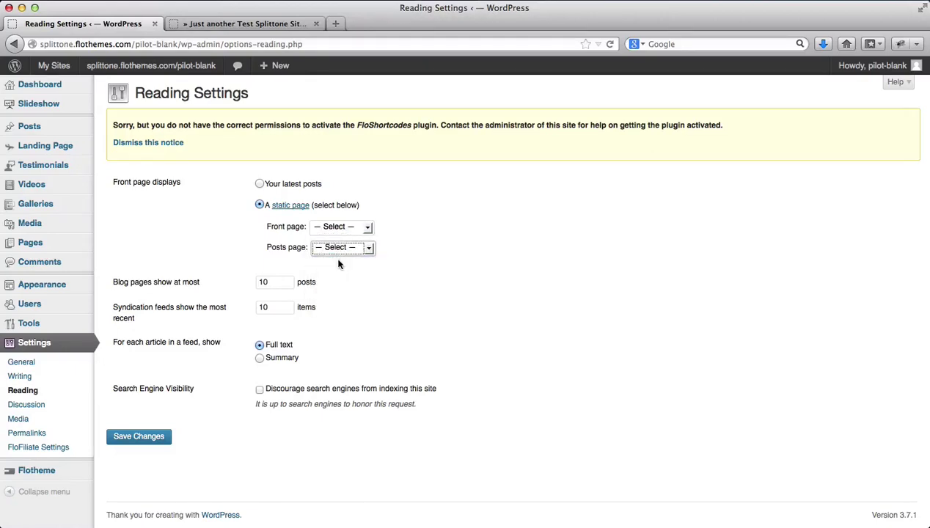
{"action": "left_click", "coordinate": [132, 442]}
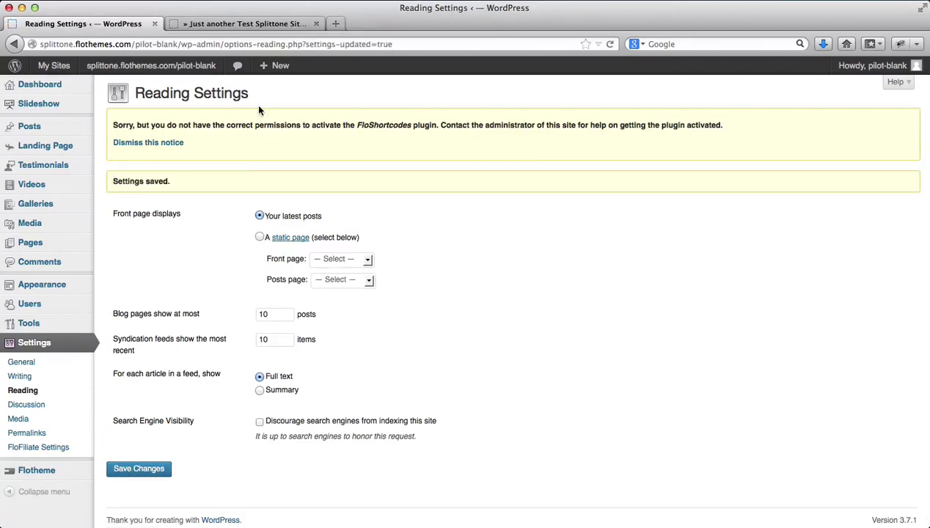
Open the live site's home page, check where the "Check out my Blog" box leads, and return to the landing page
{"action": "left_click", "coordinate": [239, 24]}
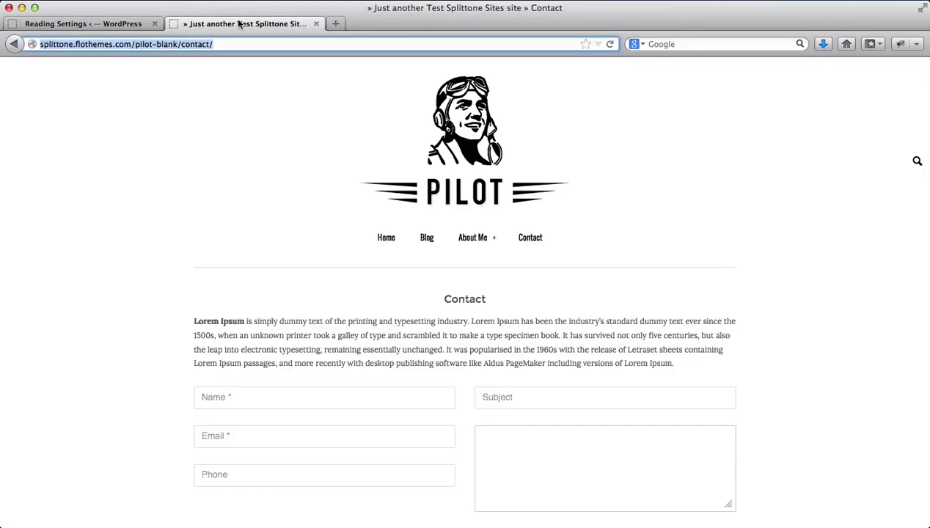
{"action": "left_click", "coordinate": [464, 167]}
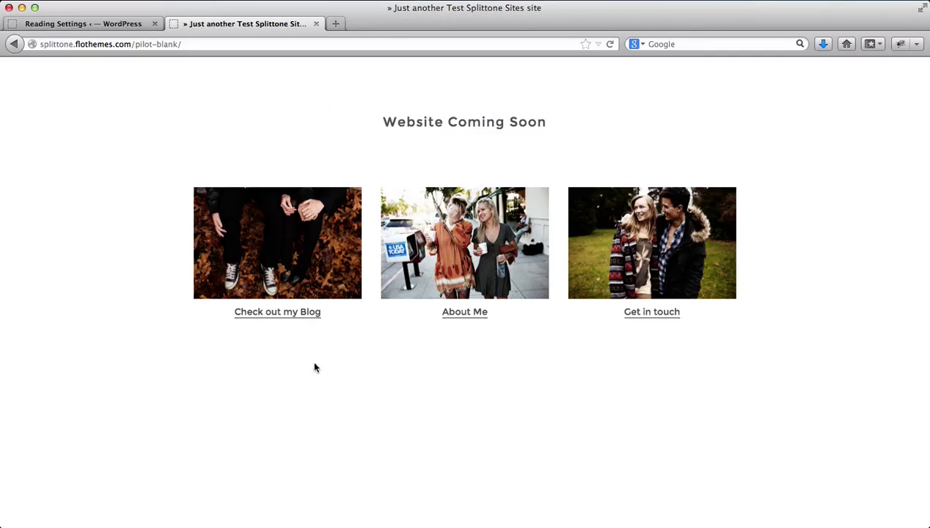
{"action": "left_click", "coordinate": [292, 263]}
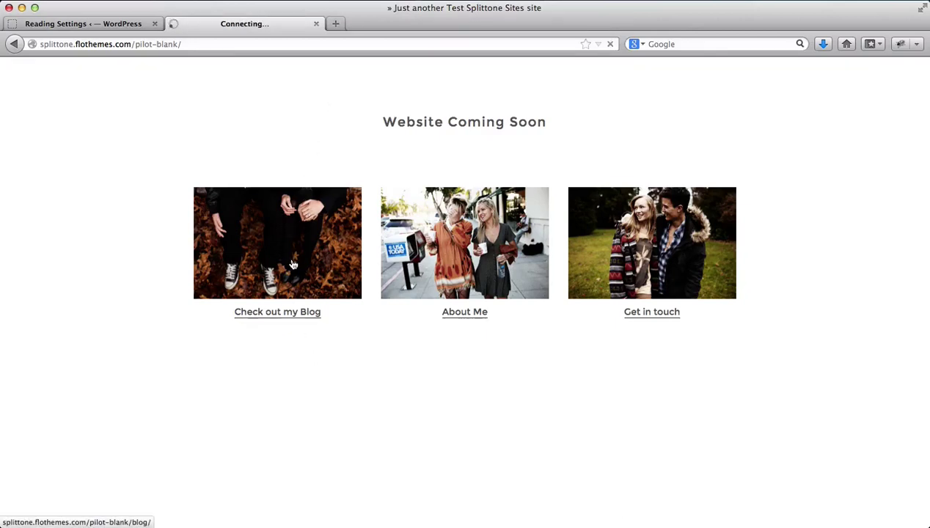
{"action": "scroll", "coordinate": [293, 263], "scroll_direction": "down", "scroll_amount": 5}
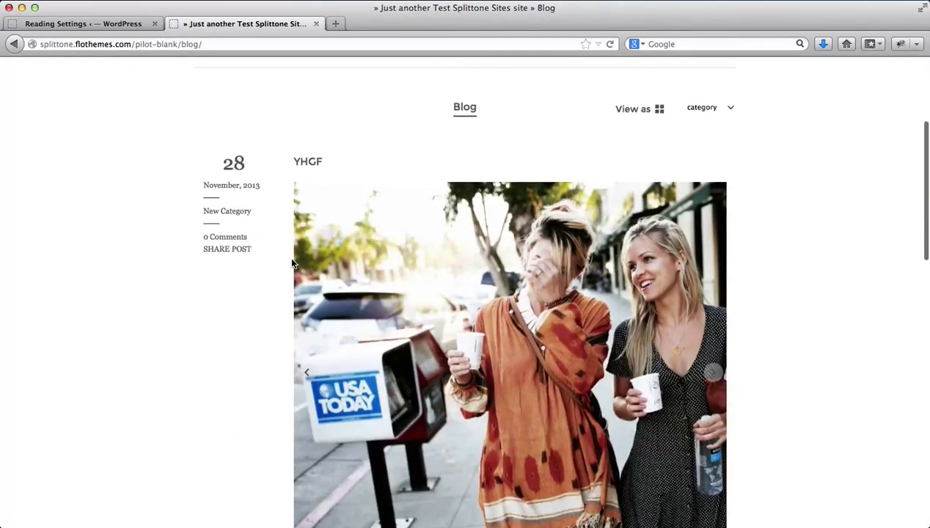
{"action": "scroll", "coordinate": [292, 263], "scroll_direction": "up", "scroll_amount": 3}
{"action": "key", "text": "super+Left"}
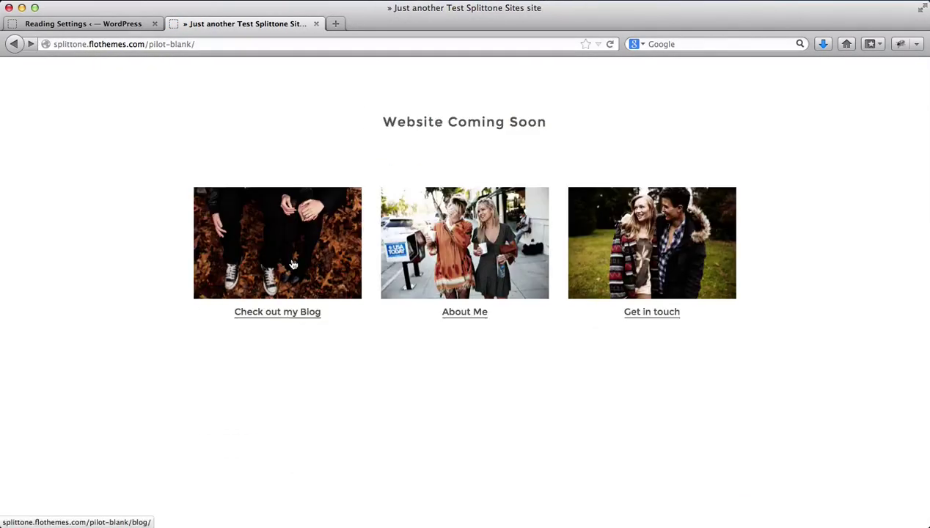
Follow the "About Me" box to check its linked page, and go back to the landing page
{"action": "left_click", "coordinate": [488, 266]}
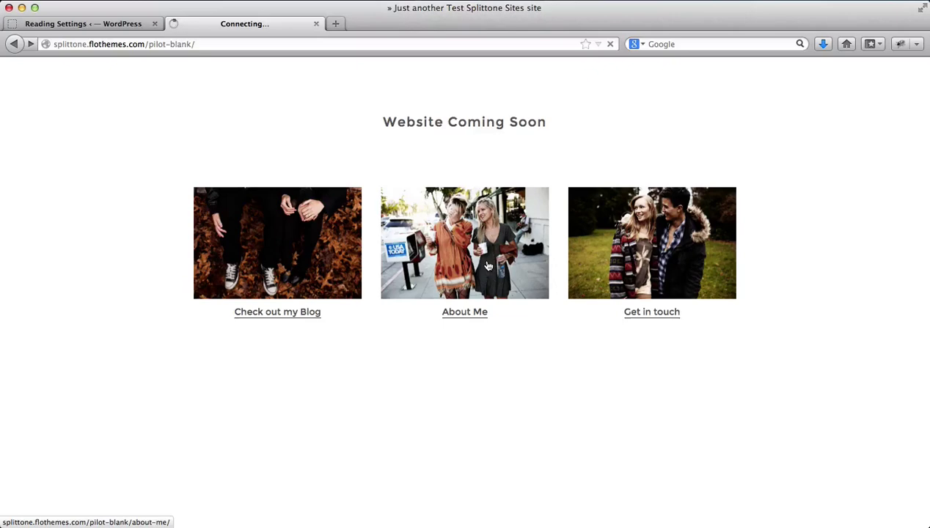
{"action": "scroll", "coordinate": [487, 264], "scroll_direction": "down", "scroll_amount": 2}
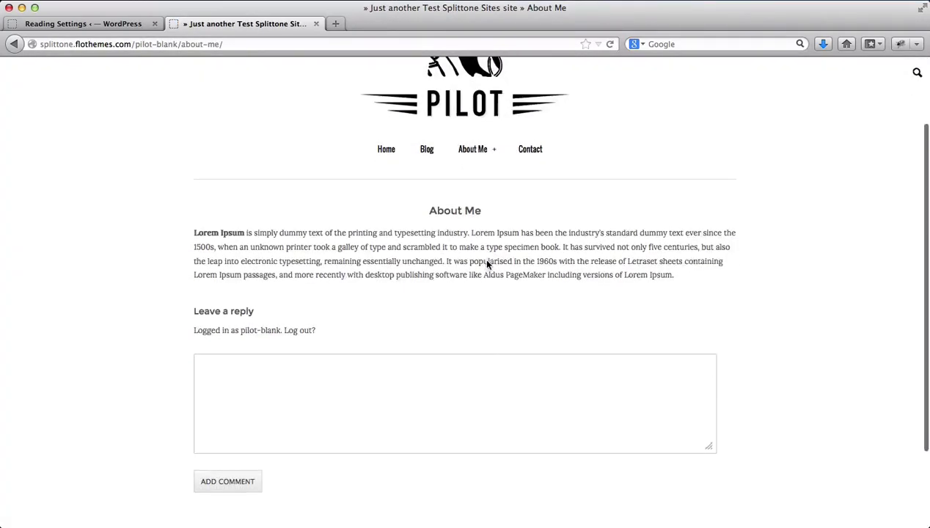
{"action": "scroll", "coordinate": [486, 263], "scroll_direction": "up", "scroll_amount": 3}
{"action": "key", "text": "super+Left"}
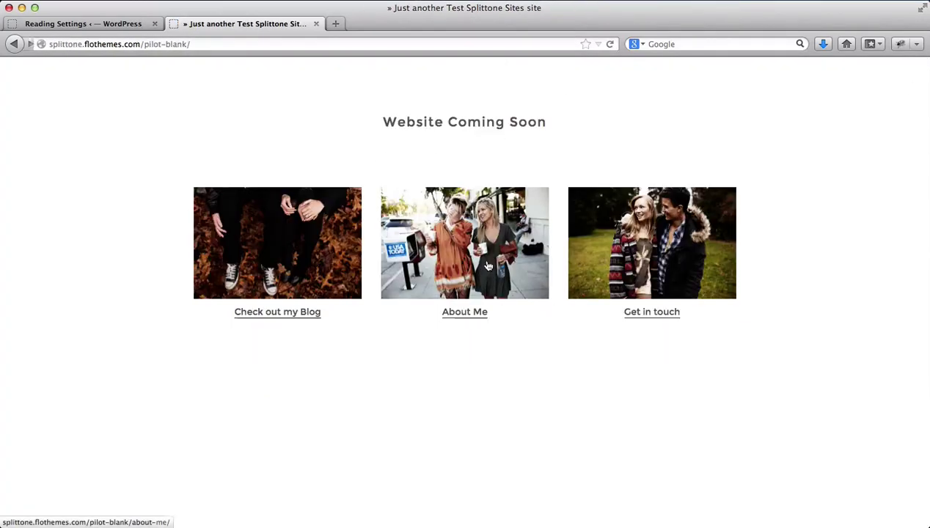